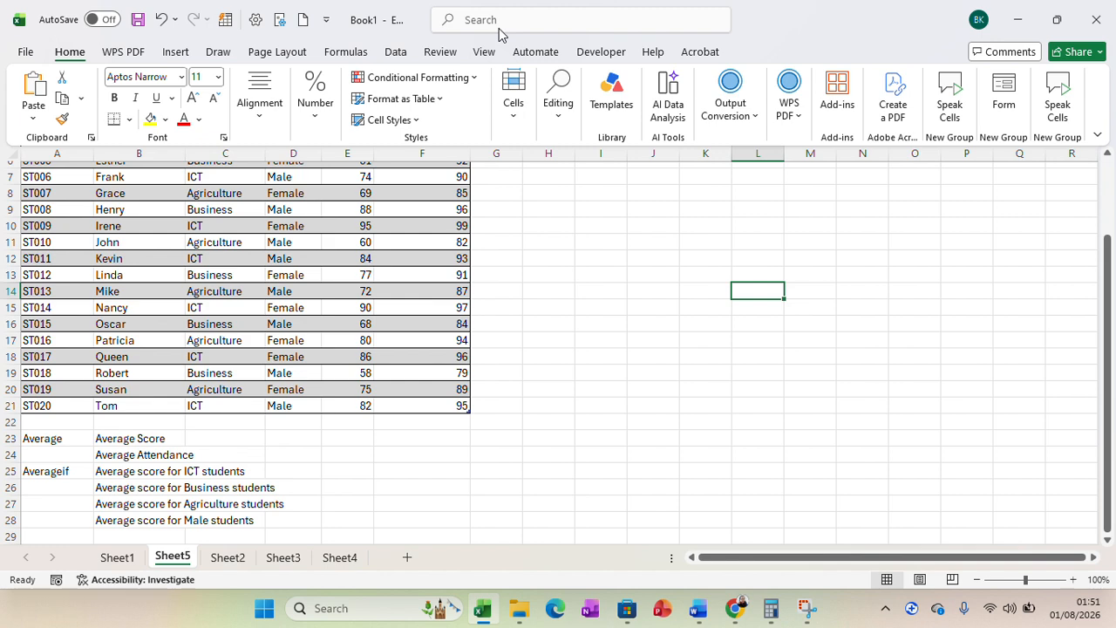
Step: Calculate the average of all student scores in cell J3 using AVERAGE on the table's Score column
{"action": "left_click_drag", "start_coordinate": [1105, 266], "coordinate": [1114, 202]}
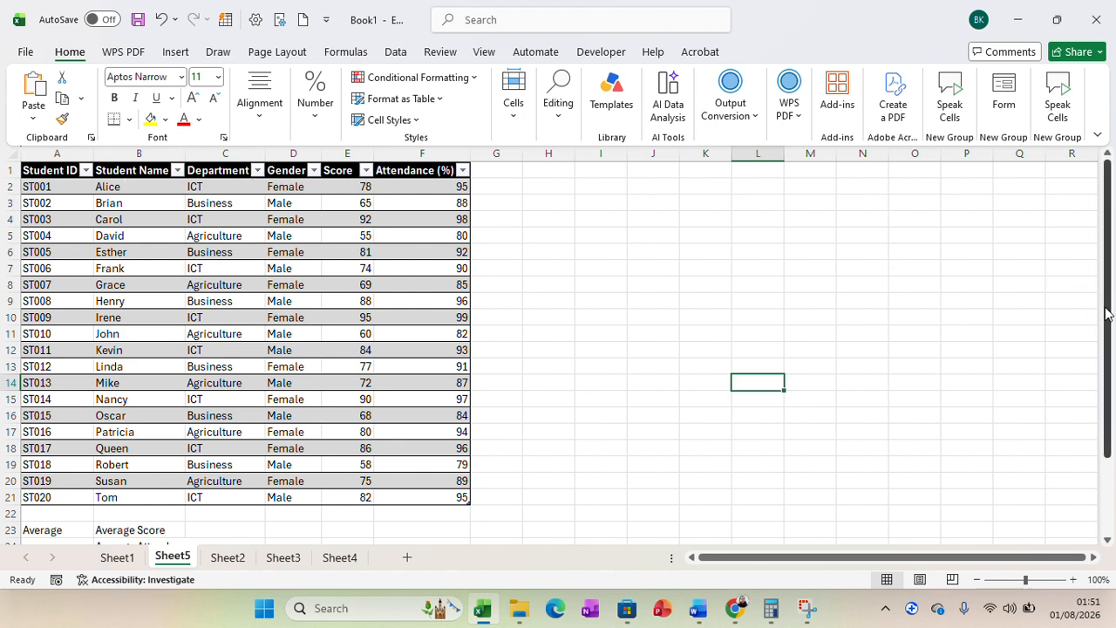
{"action": "left_click_drag", "start_coordinate": [1105, 314], "coordinate": [1105, 389]}
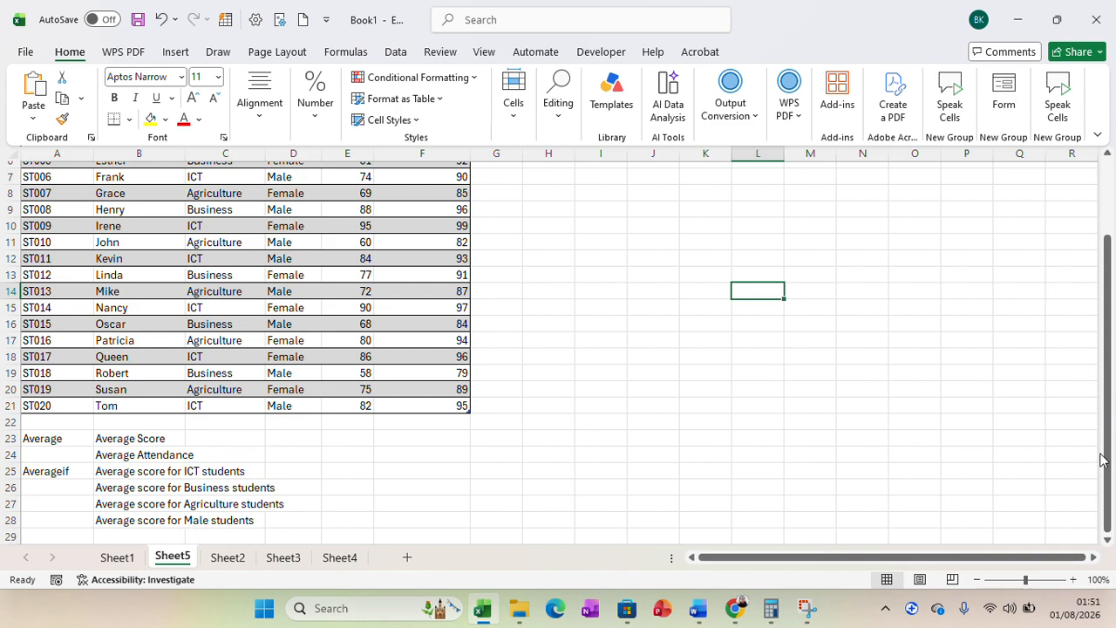
{"action": "left_click_drag", "start_coordinate": [1100, 459], "coordinate": [1111, 371]}
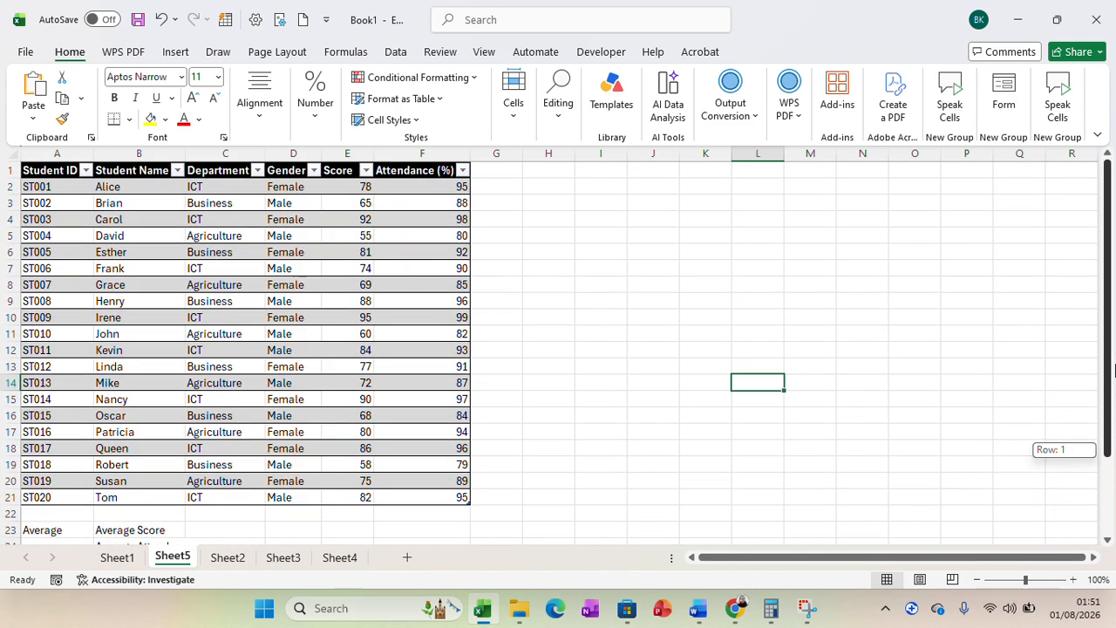
{"action": "left_click", "coordinate": [654, 199]}
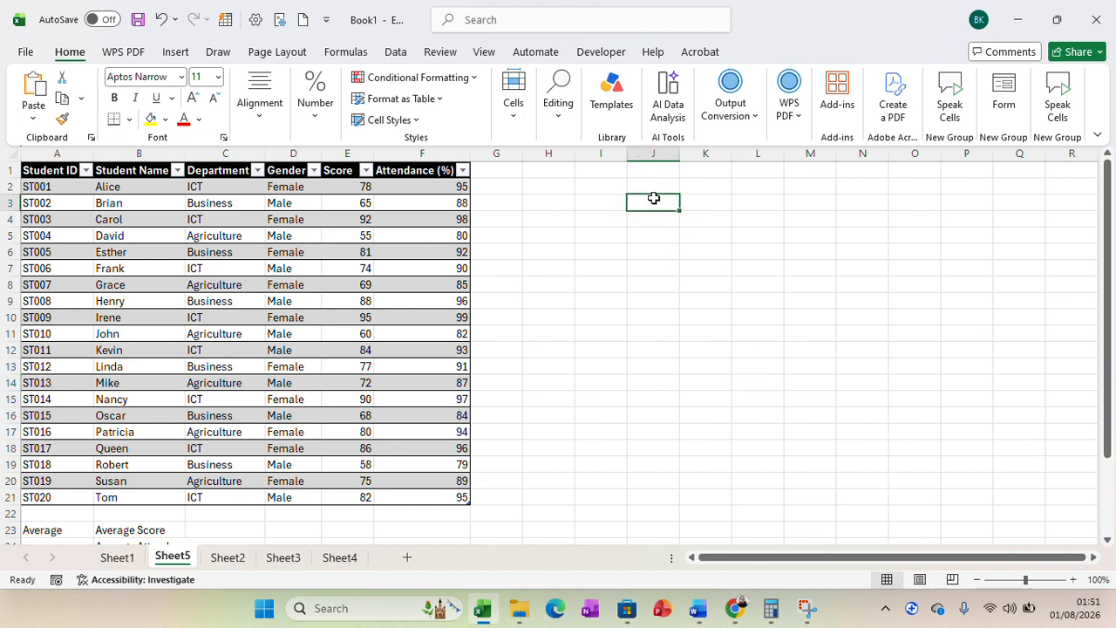
{"action": "type", "text": "="}
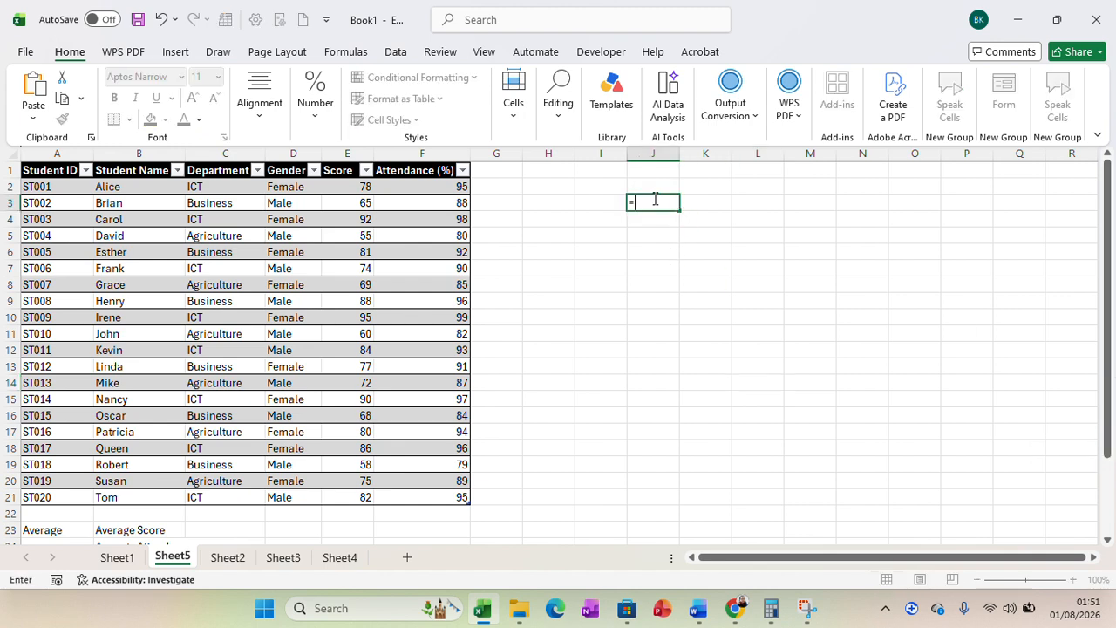
{"action": "type", "text": "av"}
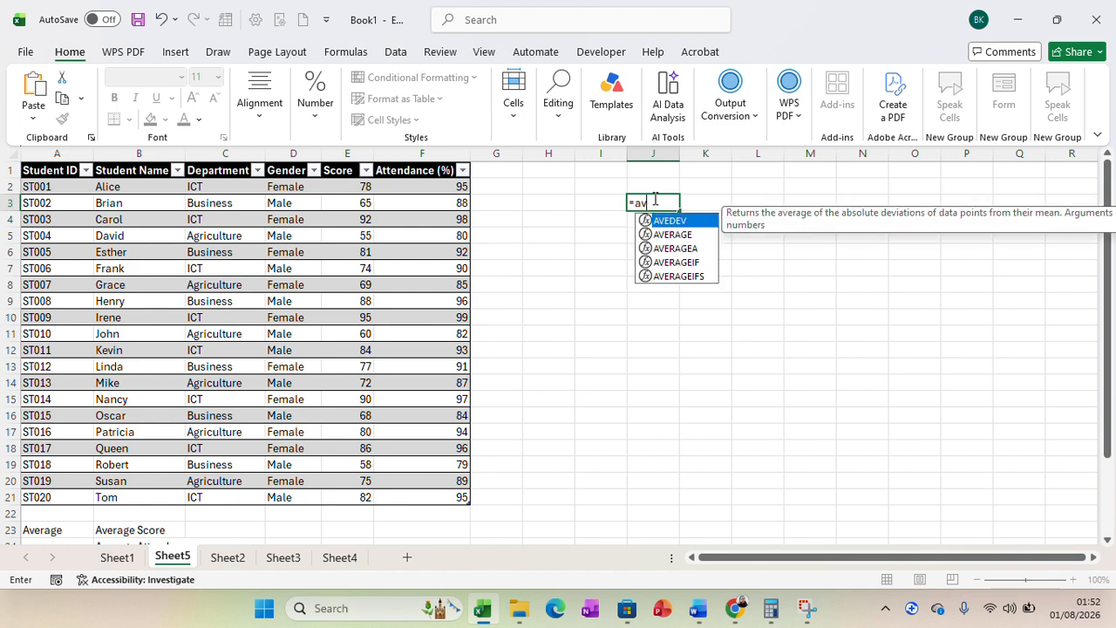
{"action": "left_click", "coordinate": [685, 239]}
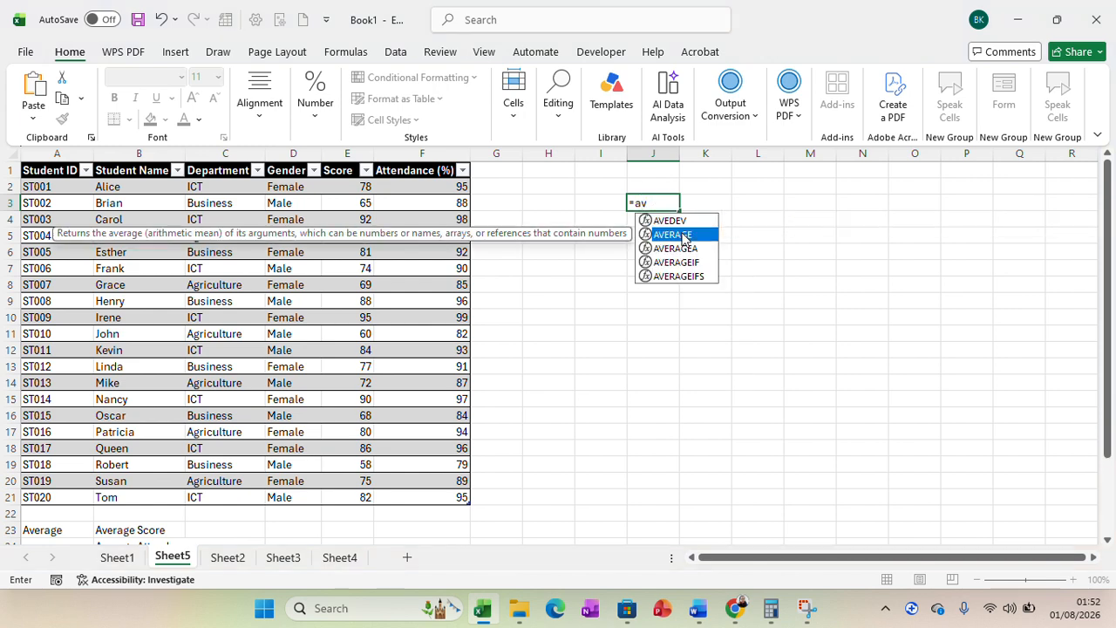
{"action": "double_click", "coordinate": [685, 235]}
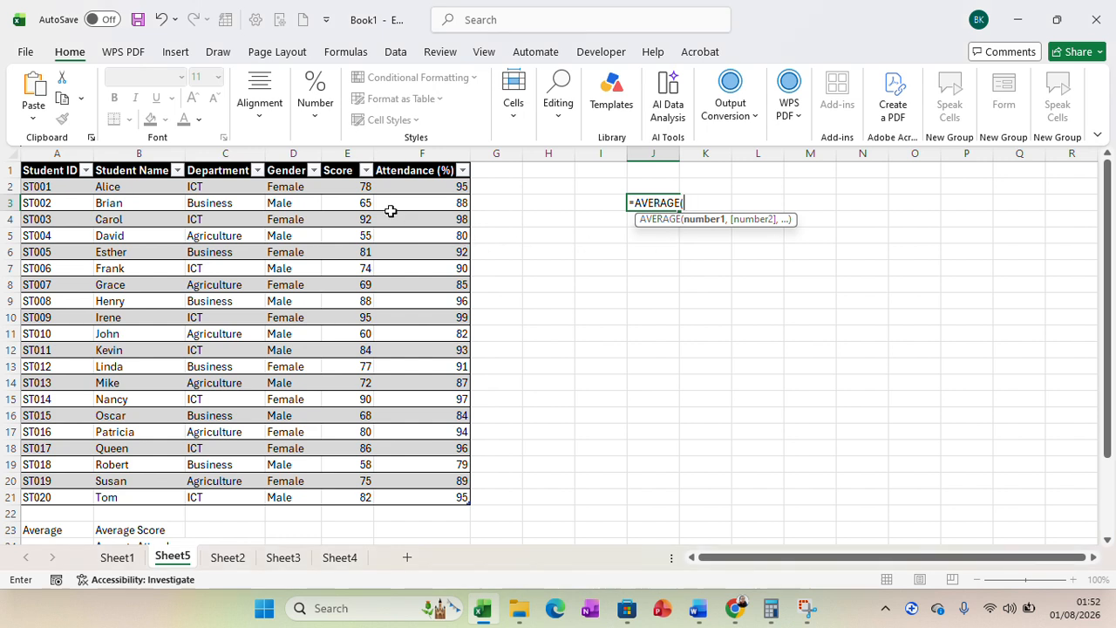
{"action": "left_click", "coordinate": [352, 188]}
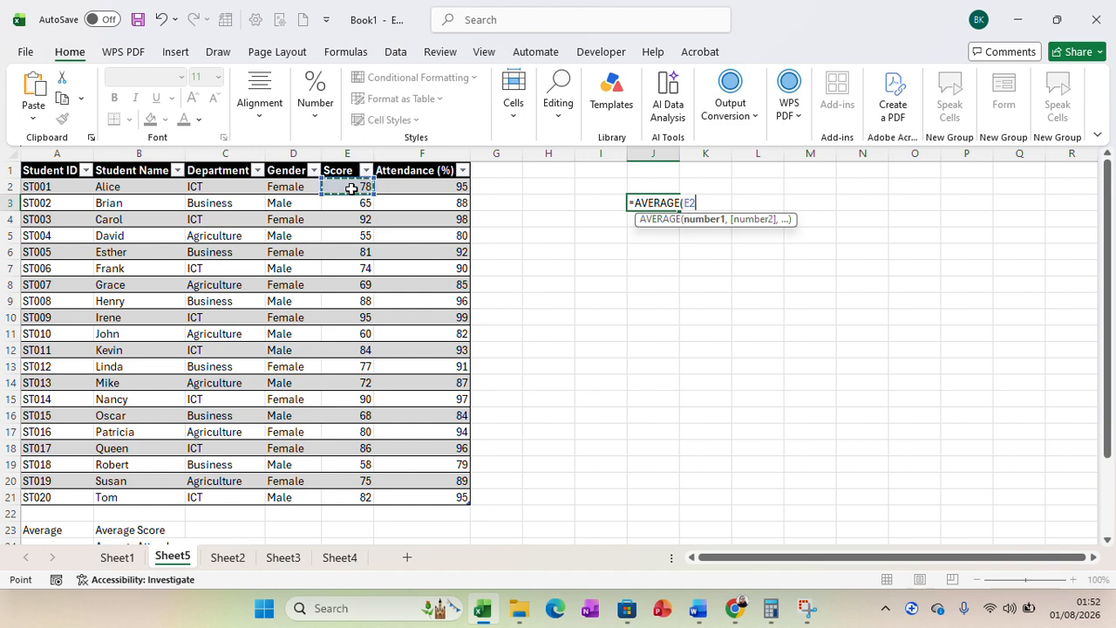
{"action": "key", "text": "ctrl+shift+Down"}
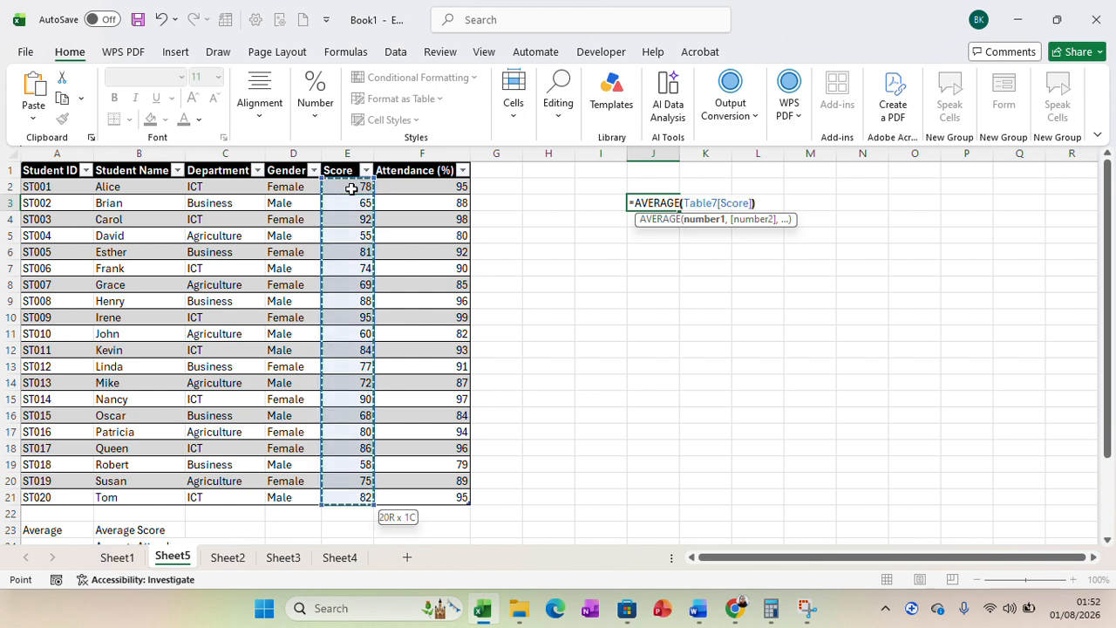
{"action": "type", "text": ")"}
{"action": "key", "text": "Return"}
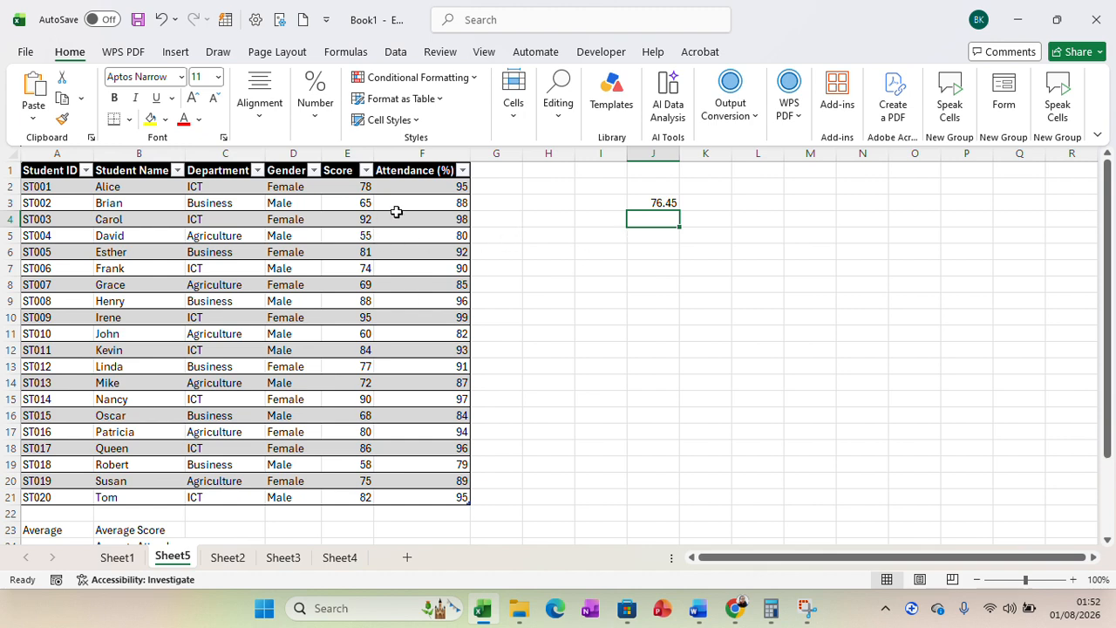
Step: Calculate the average attendance in cell J4 using AVERAGE on the table's Attendance (%) column
{"action": "type", "text": "="}
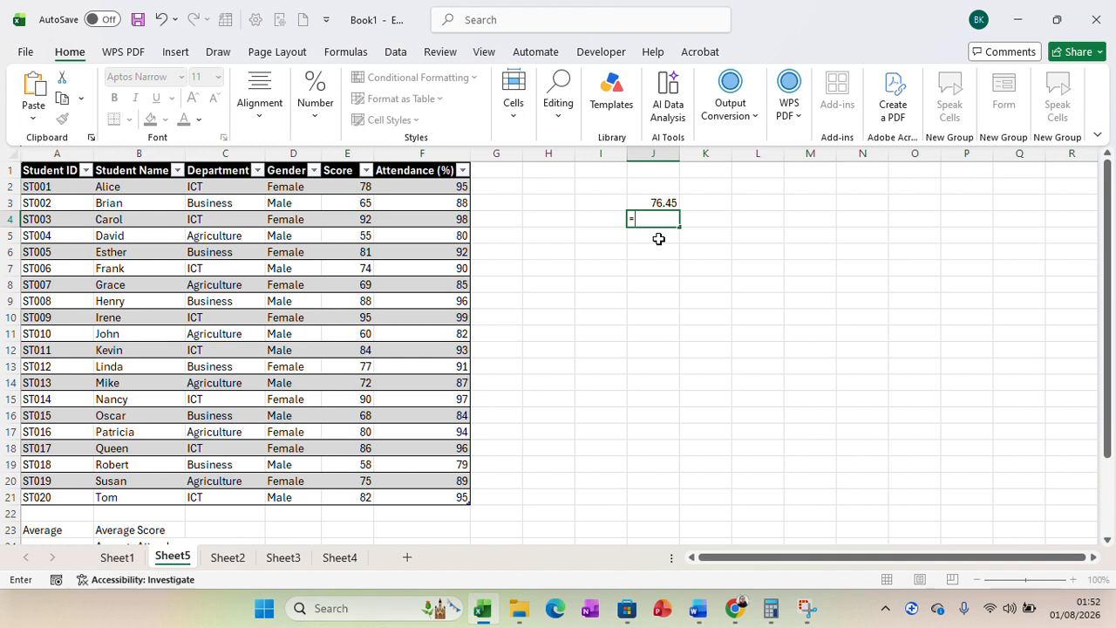
{"action": "type", "text": "aver"}
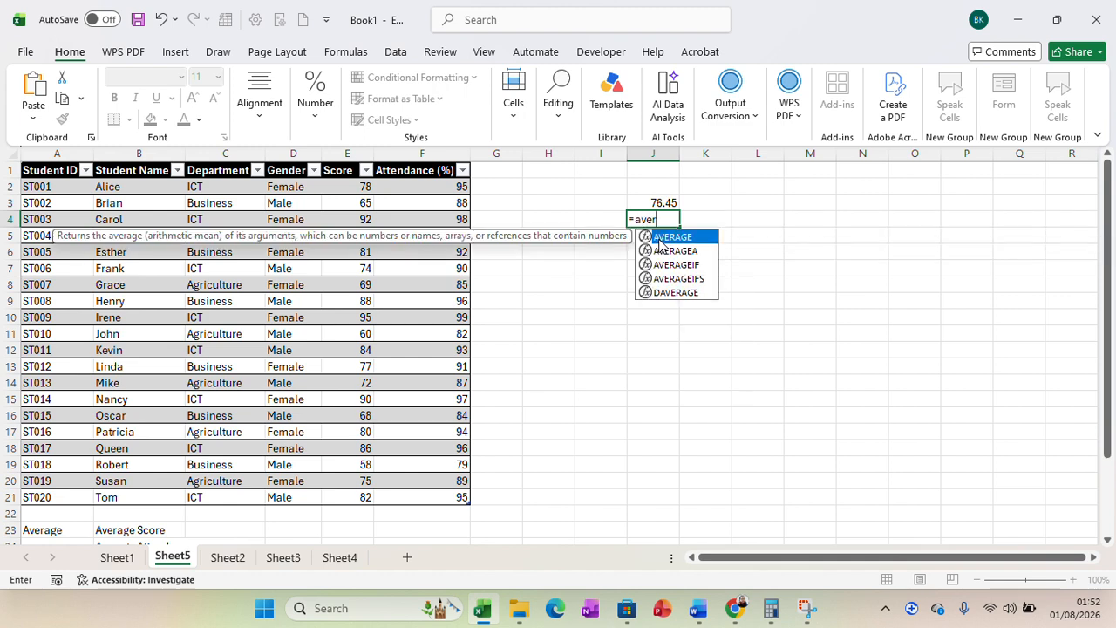
{"action": "double_click", "coordinate": [684, 239]}
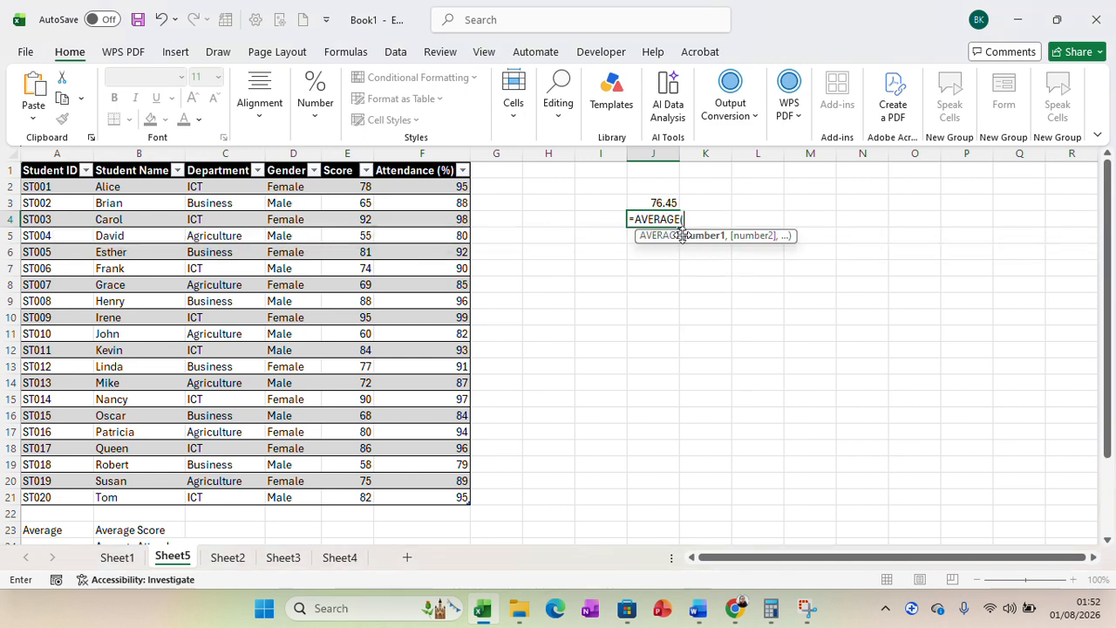
{"action": "left_click", "coordinate": [429, 183]}
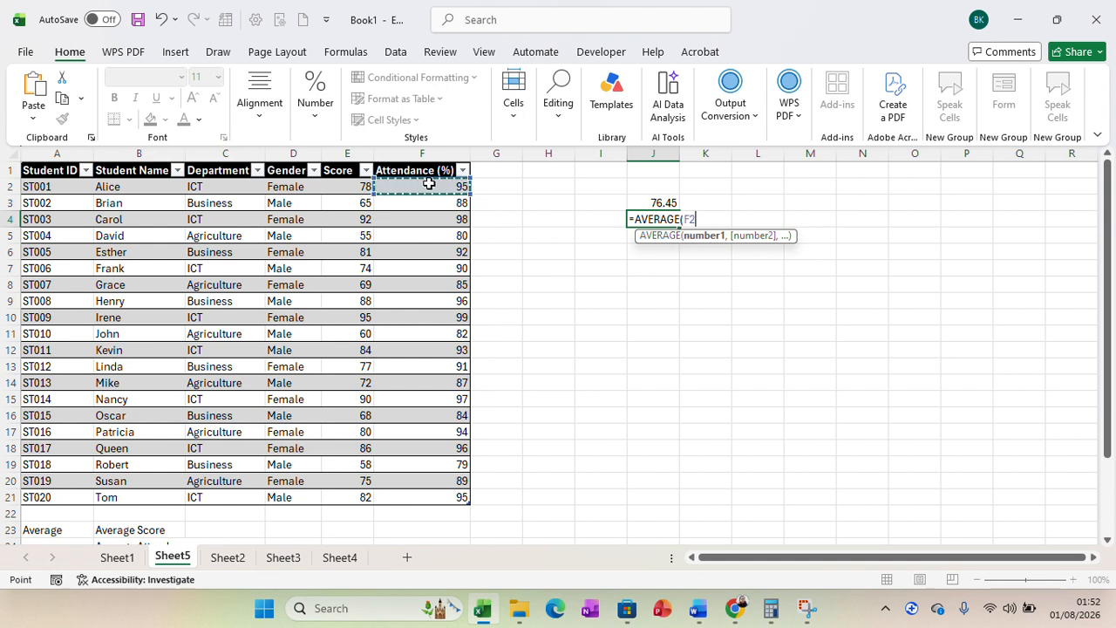
{"action": "key", "text": "ctrl+shift+Down"}
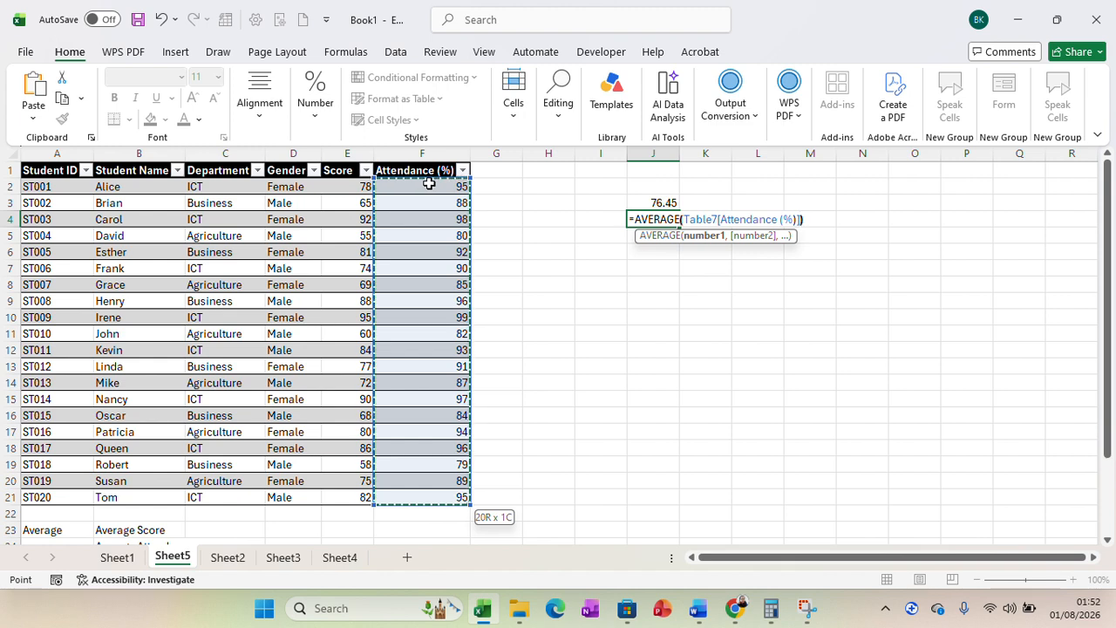
{"action": "key", "text": "Return"}
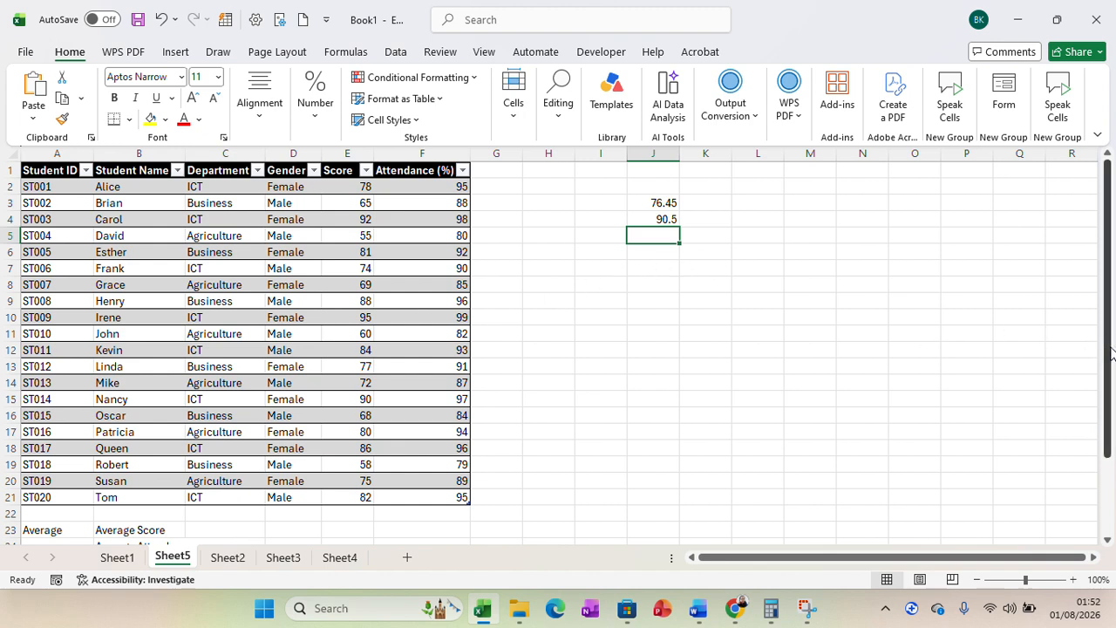
Step: Start an AVERAGEIF formula in cell J7 with the whole Department column, header included, as the criteria range
{"action": "left_click_drag", "start_coordinate": [1111, 353], "coordinate": [1110, 428]}
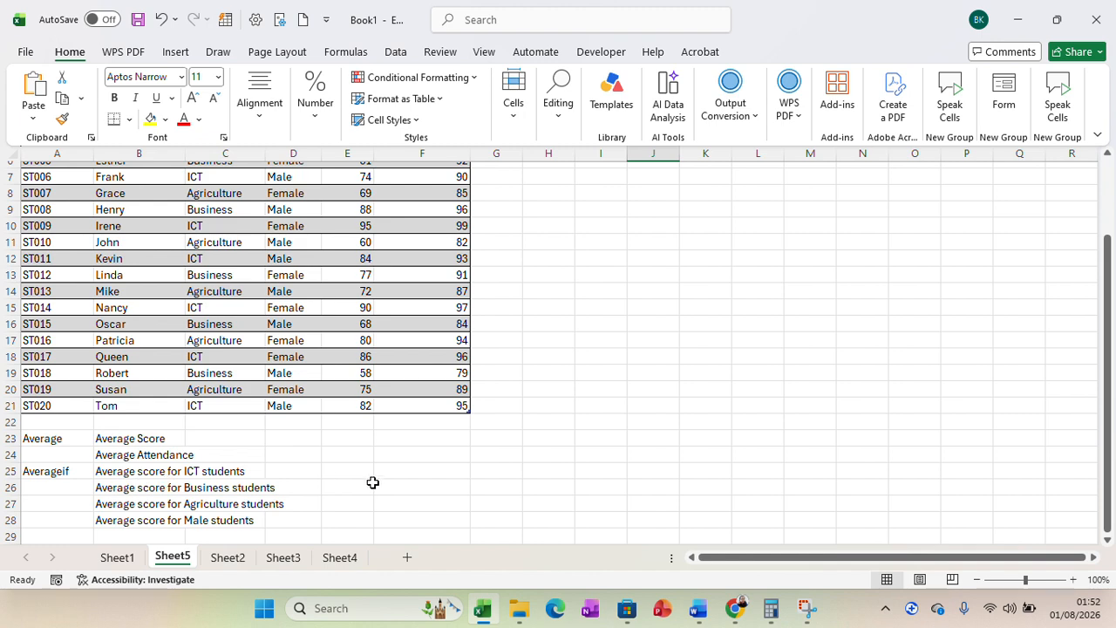
{"action": "left_click_drag", "start_coordinate": [1113, 475], "coordinate": [1110, 421]}
{"action": "left_click", "coordinate": [642, 239]}
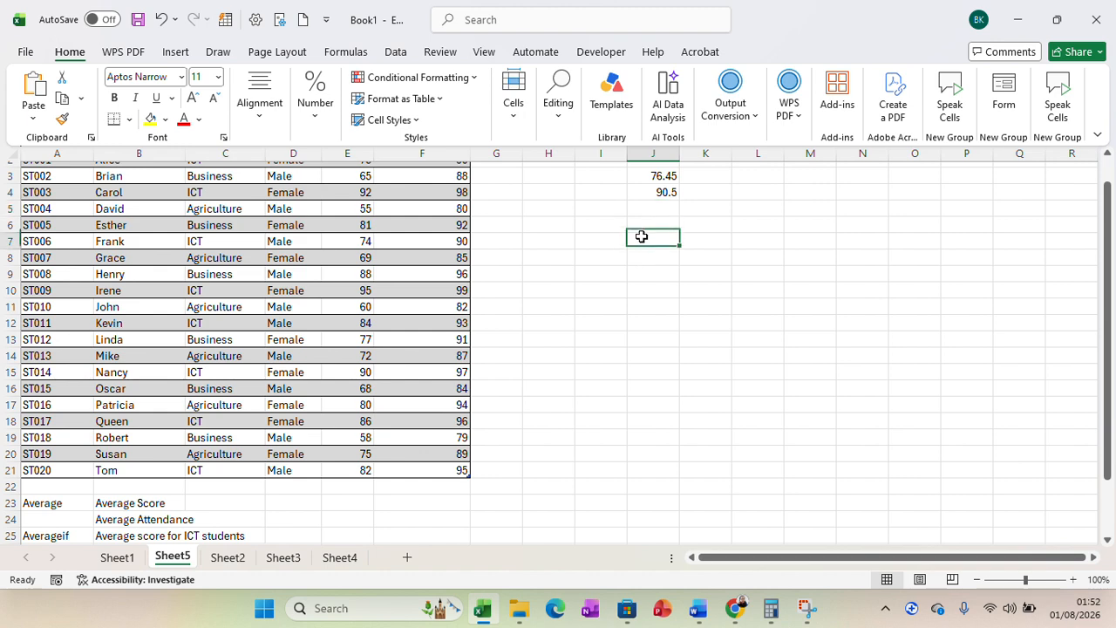
{"action": "type", "text": "="}
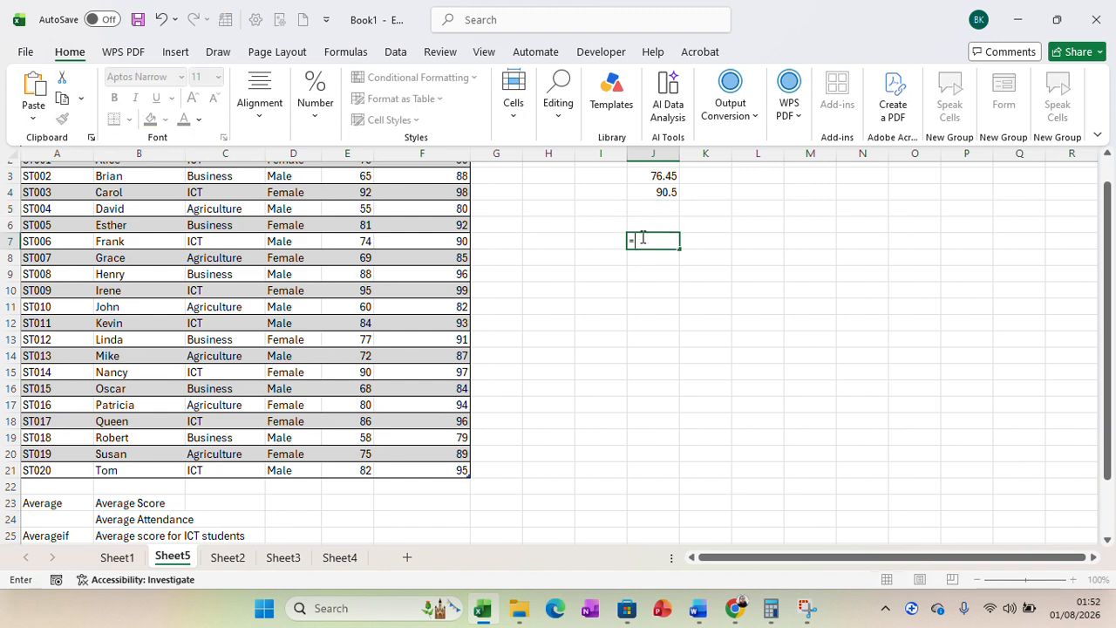
{"action": "type", "text": "aver"}
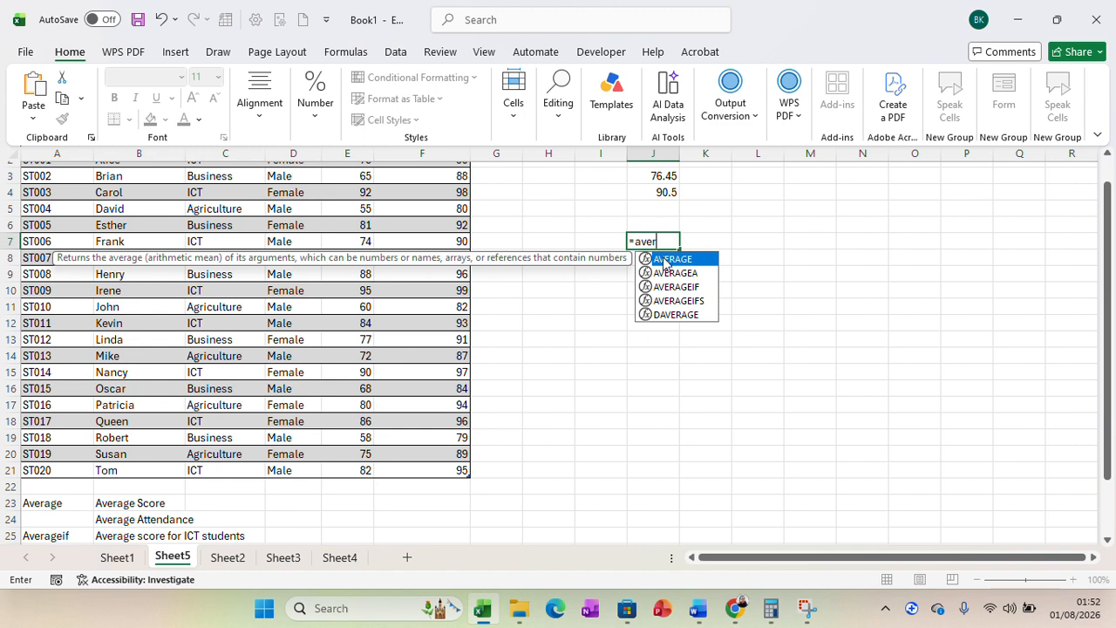
{"action": "left_click", "coordinate": [674, 288]}
{"action": "double_click", "coordinate": [674, 289]}
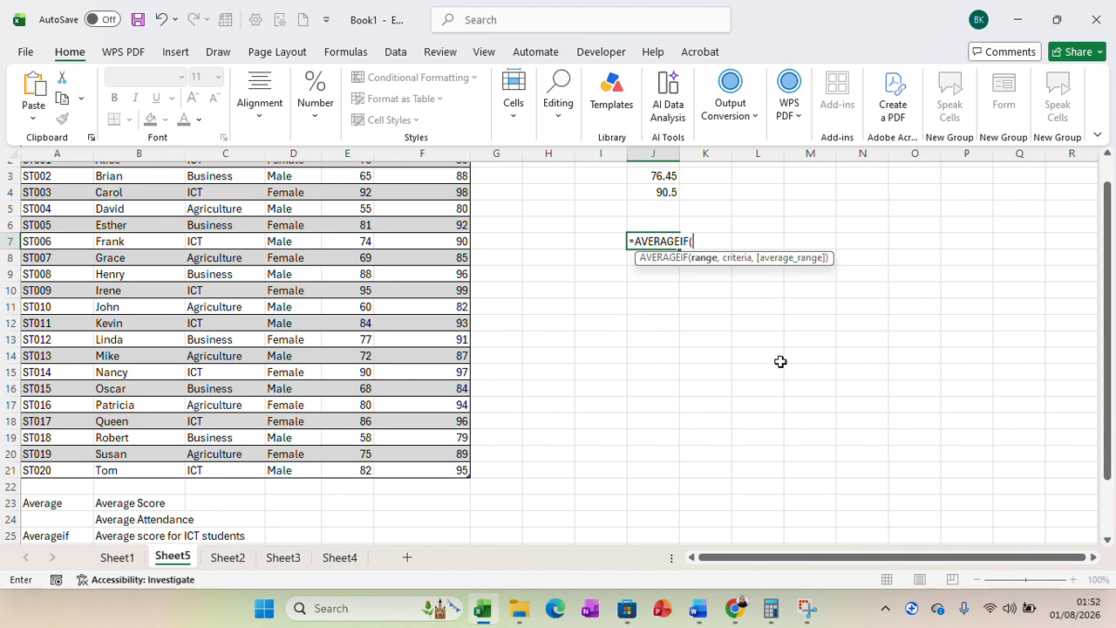
{"action": "left_click_drag", "start_coordinate": [1104, 421], "coordinate": [1110, 351]}
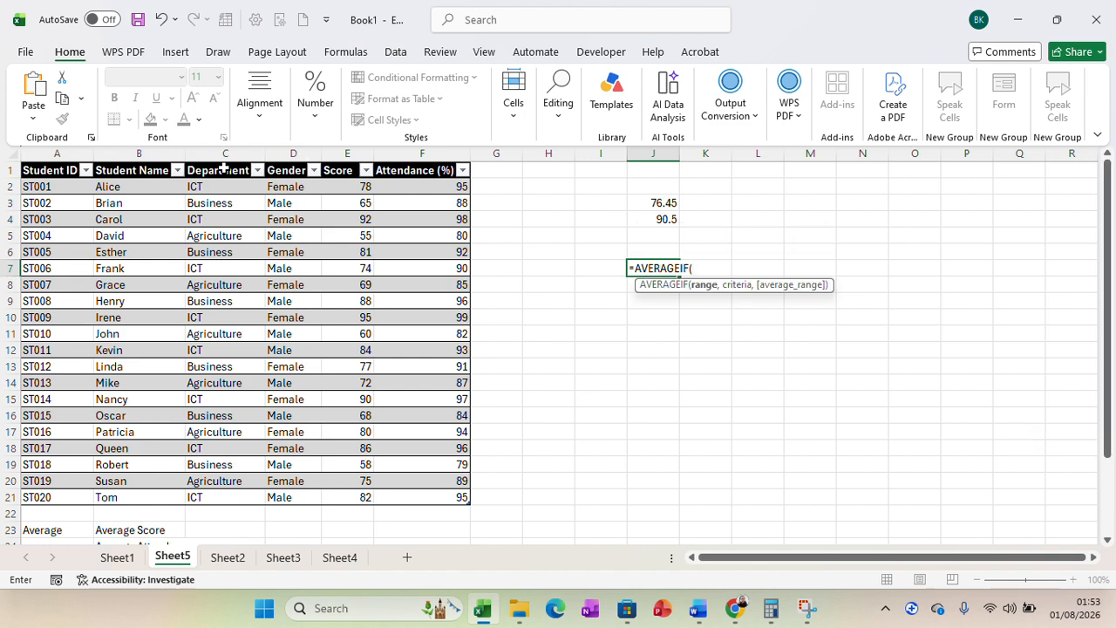
{"action": "left_click_drag", "start_coordinate": [224, 169], "coordinate": [229, 489]}
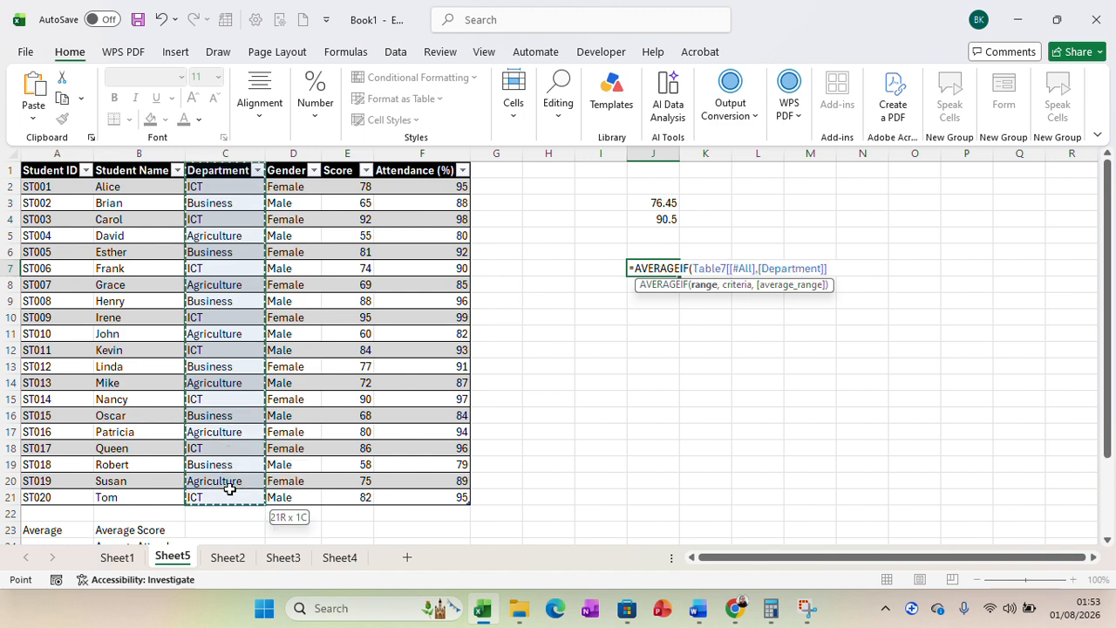
Step: Complete the AVERAGEIF formula in J7 with "ICT" as the criterion and the Score column's data cells as the average range
{"action": "type", "text": ",\"ICT"}
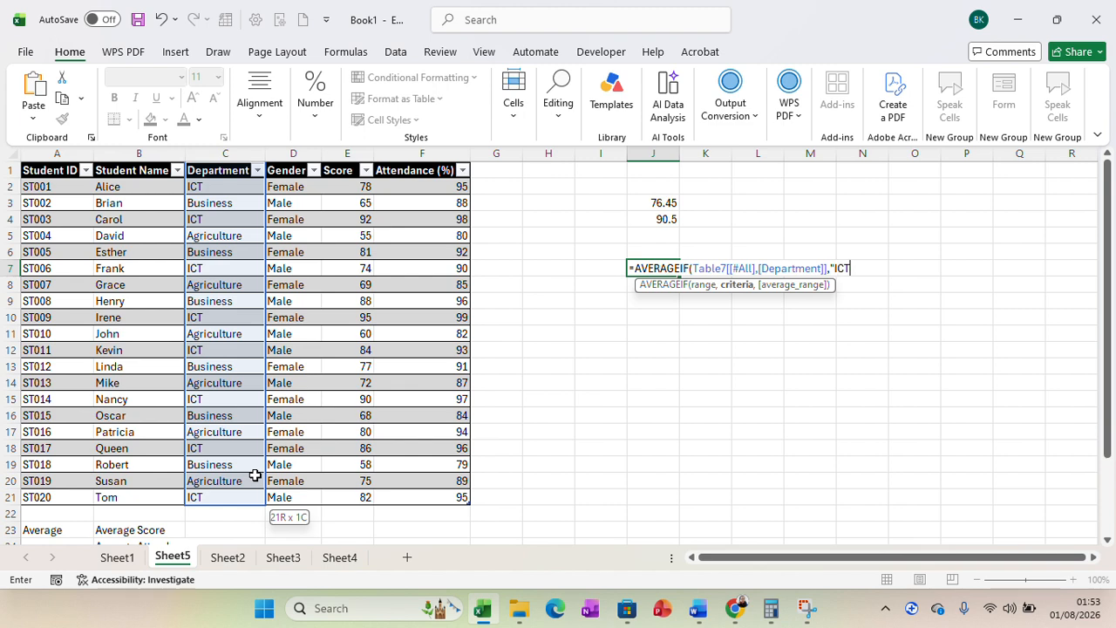
{"action": "type", "text": ","}
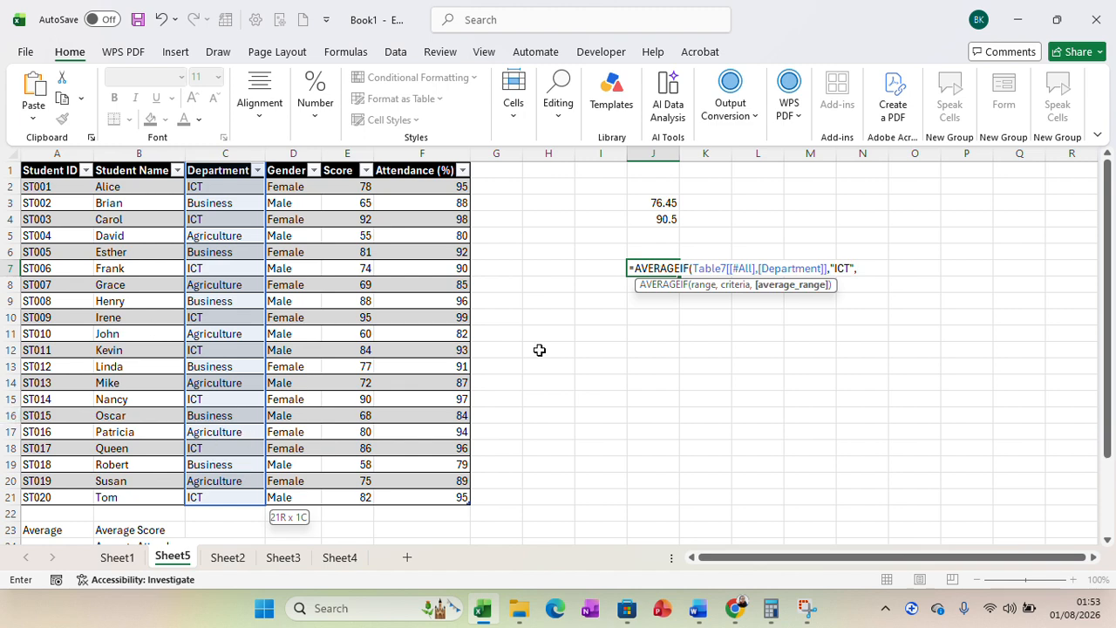
{"action": "mouse_move", "coordinate": [1114, 368]}
{"action": "left_mouse_down"}
{"action": "mouse_move", "coordinate": [1113, 401]}
{"action": "mouse_move", "coordinate": [1113, 371]}
{"action": "left_mouse_up"}
{"action": "left_click", "coordinate": [355, 184]}
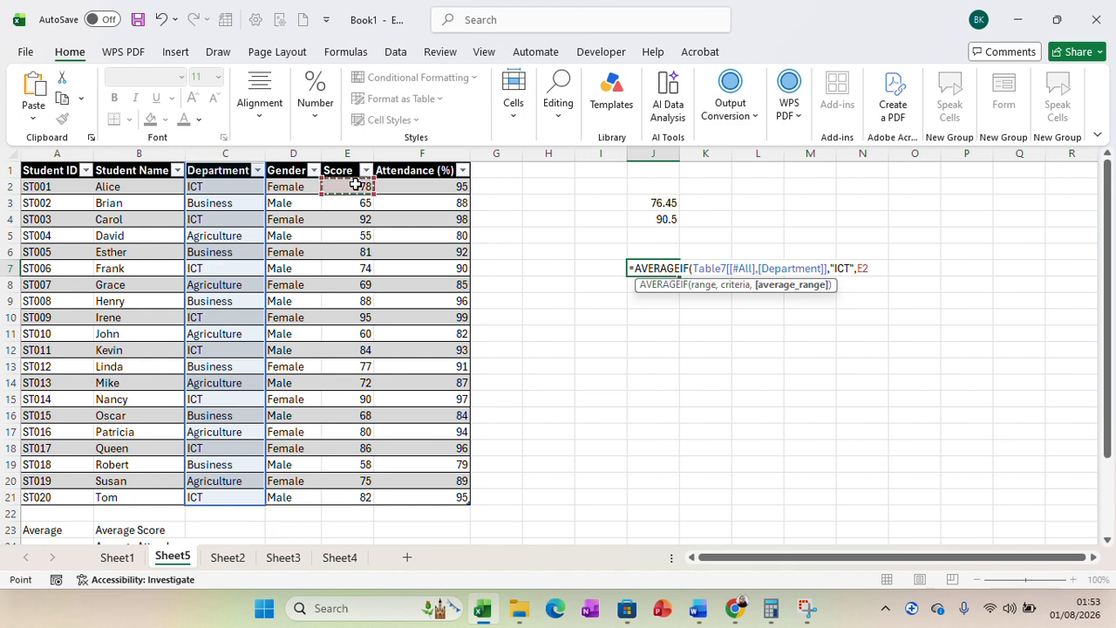
{"action": "key", "text": "ctrl+shift+Down"}
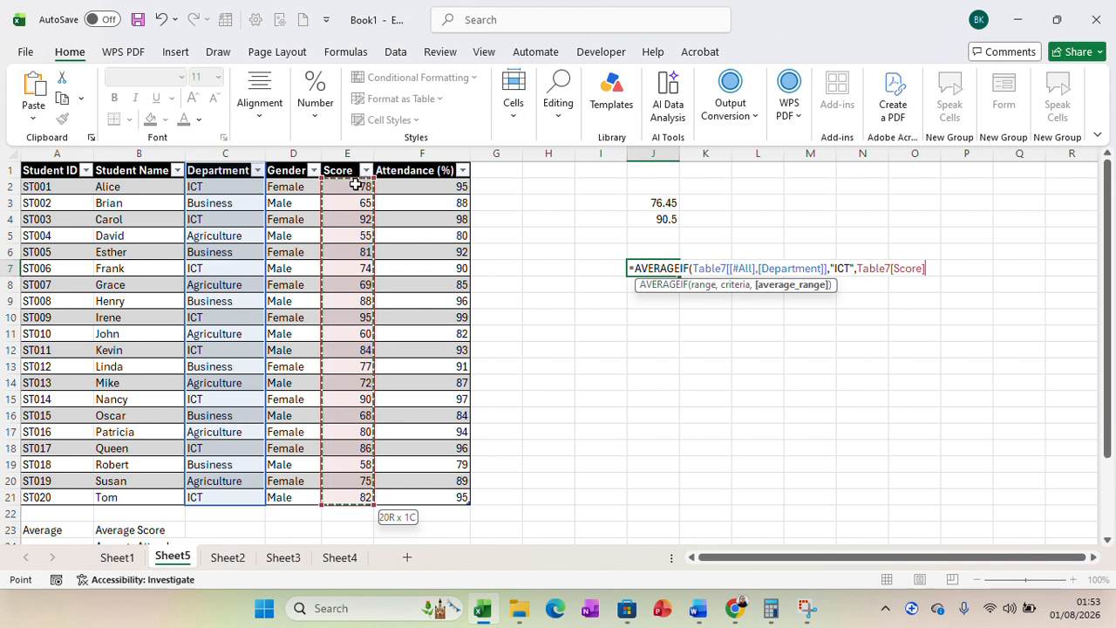
{"action": "type", "text": ")"}
{"action": "key", "text": "Return"}
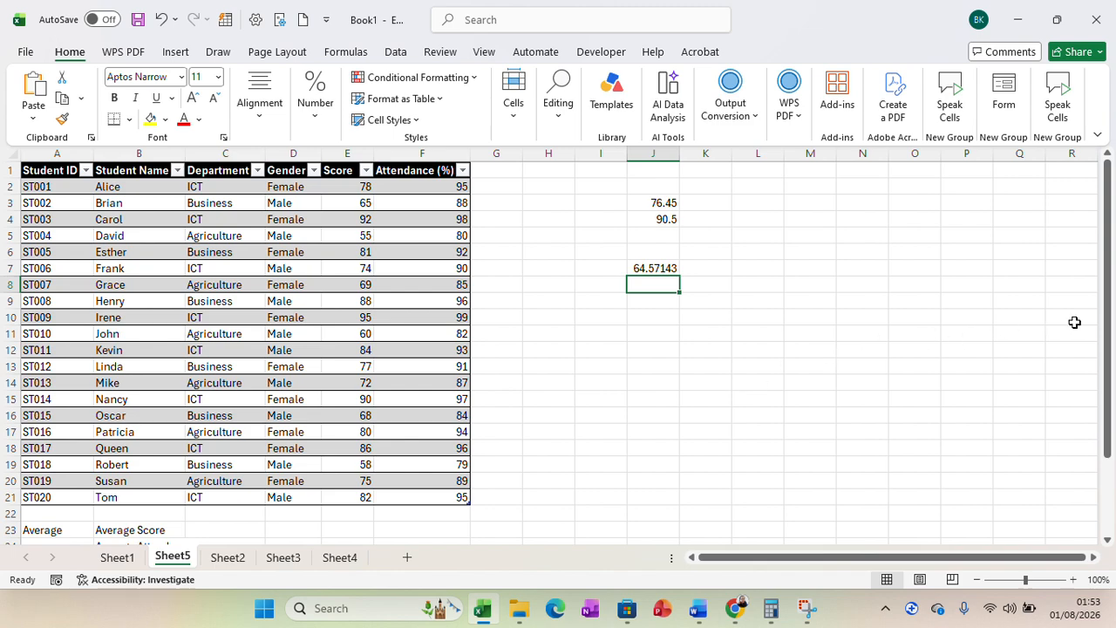
Step: Change the criterion of the AVERAGEIF formula in J7 to "Business"
{"action": "left_click_drag", "start_coordinate": [1106, 333], "coordinate": [1113, 410]}
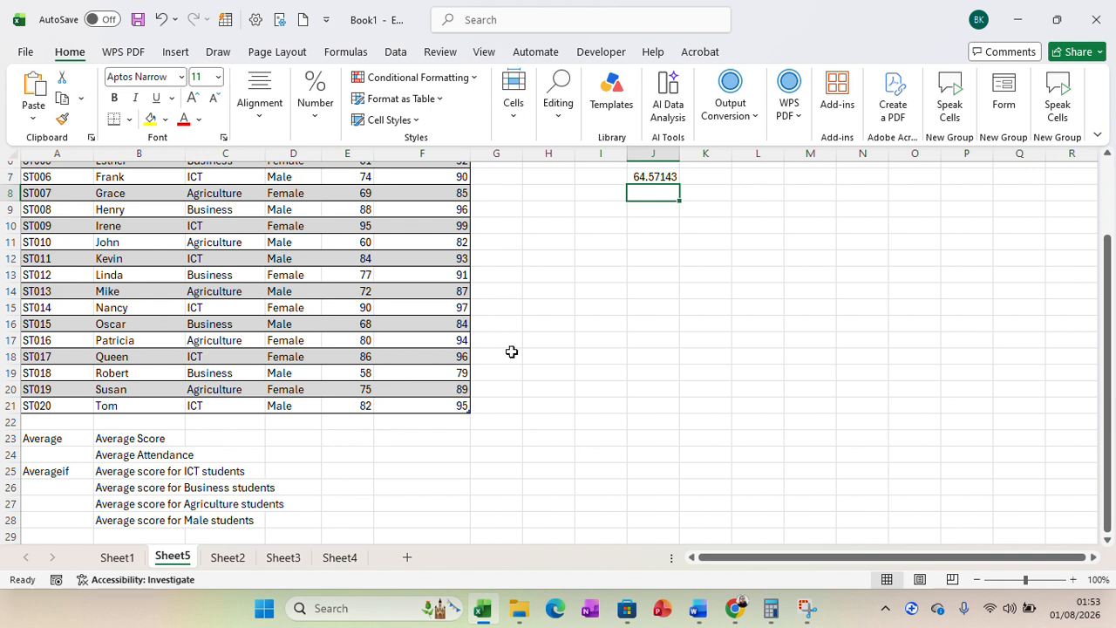
{"action": "left_click", "coordinate": [649, 177]}
{"action": "double_click", "coordinate": [645, 177]}
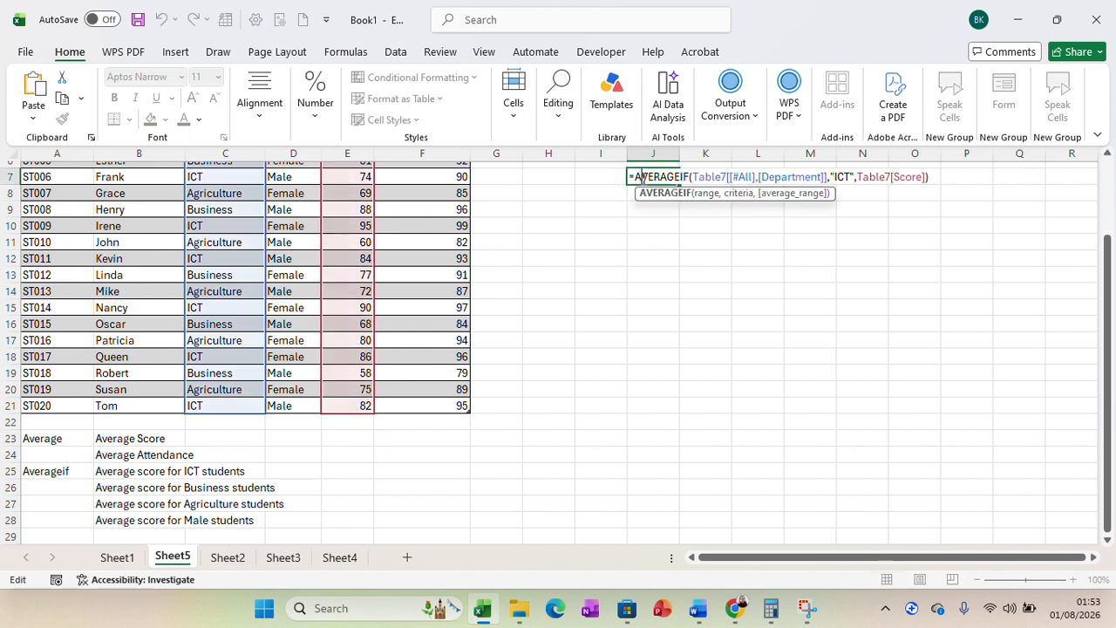
{"action": "left_click", "coordinate": [850, 177]}
{"action": "key", "text": "BackSpace"}
{"action": "key", "text": "BackSpace"}
{"action": "key", "text": "BackSpace"}
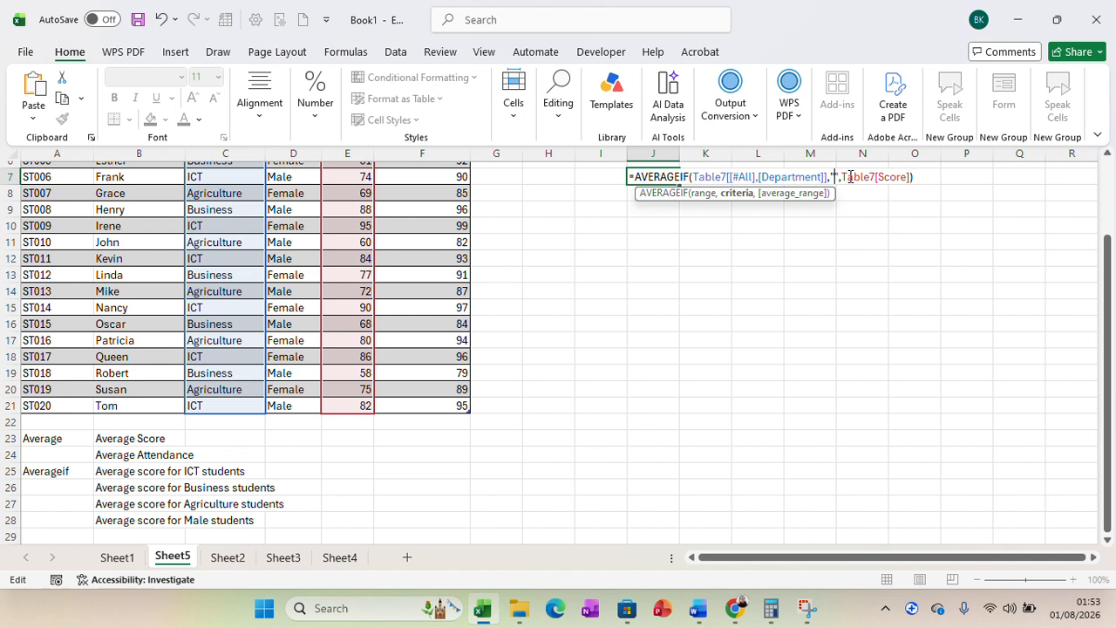
{"action": "type", "text": "B"}
{"action": "type", "text": "usines"}
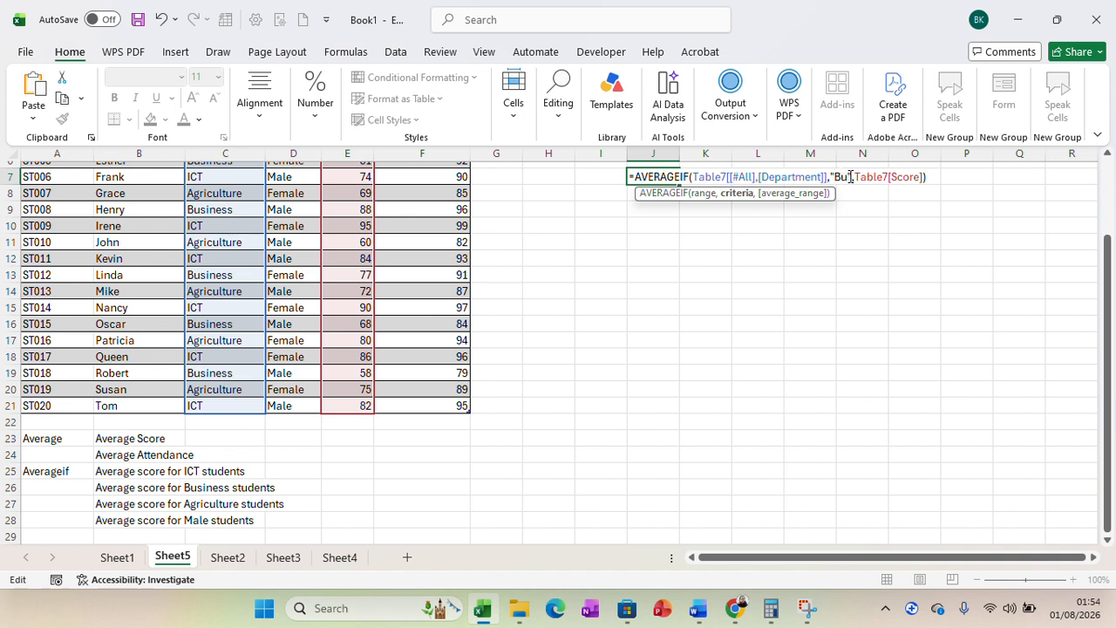
{"action": "type", "text": "s"}
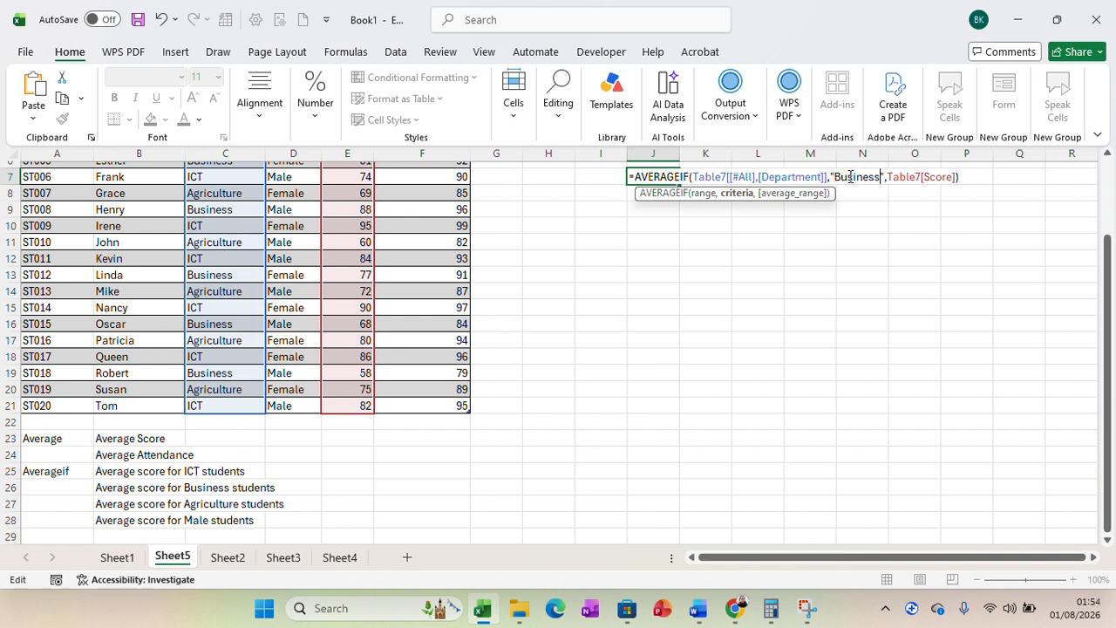
{"action": "key", "text": "Return"}
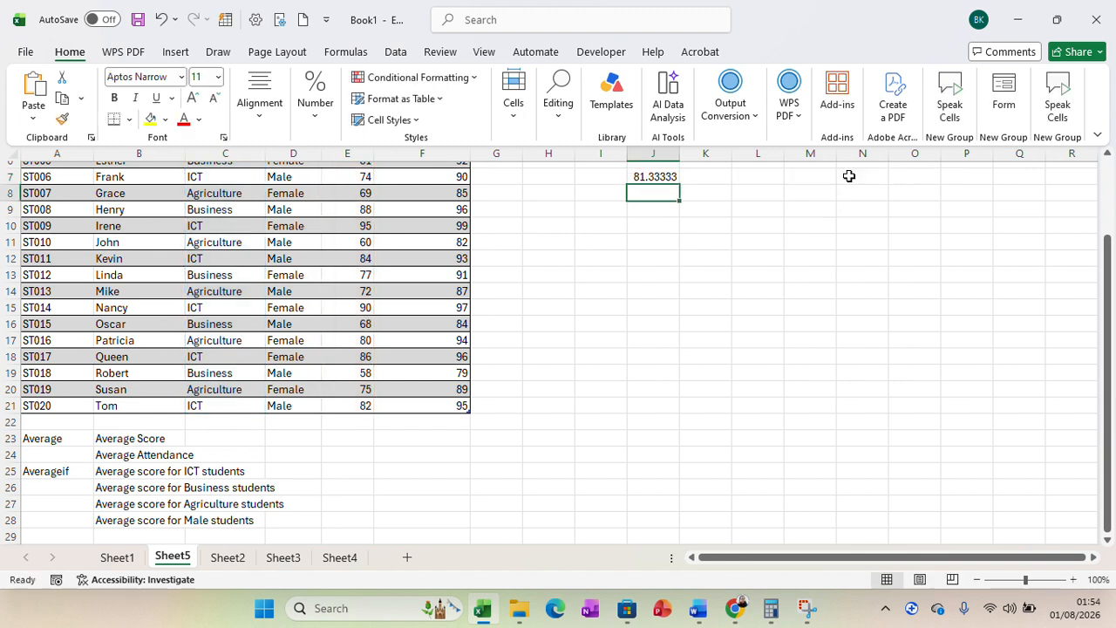
Step: Change the criterion of the AVERAGEIF formula in cell J7 to "Agriculture"
{"action": "double_click", "coordinate": [655, 176]}
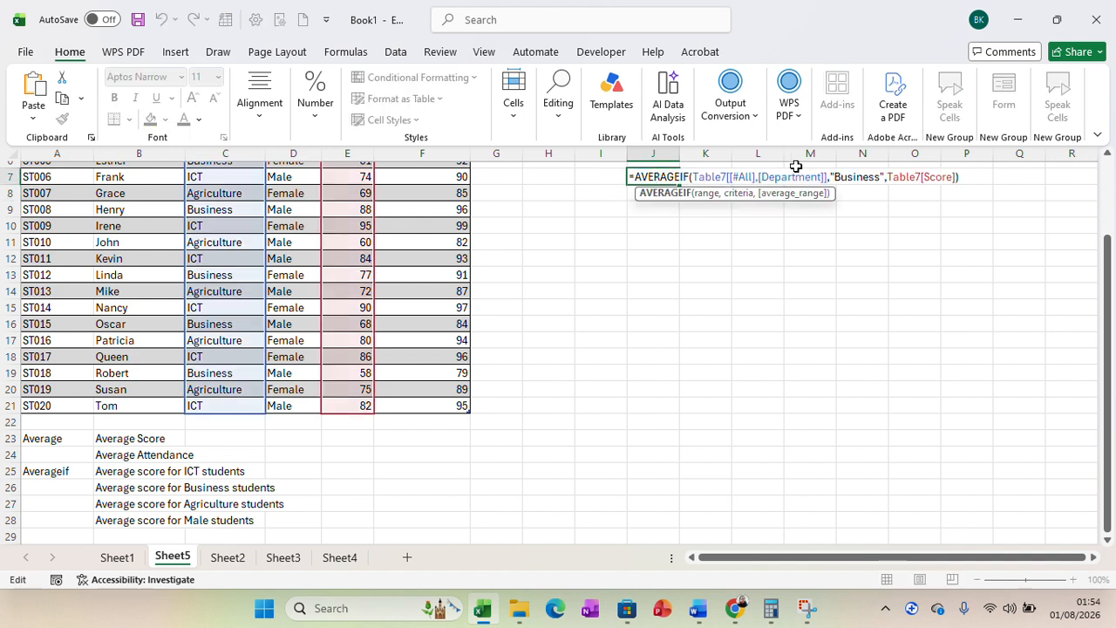
{"action": "left_click_drag", "start_coordinate": [882, 179], "coordinate": [838, 179]}
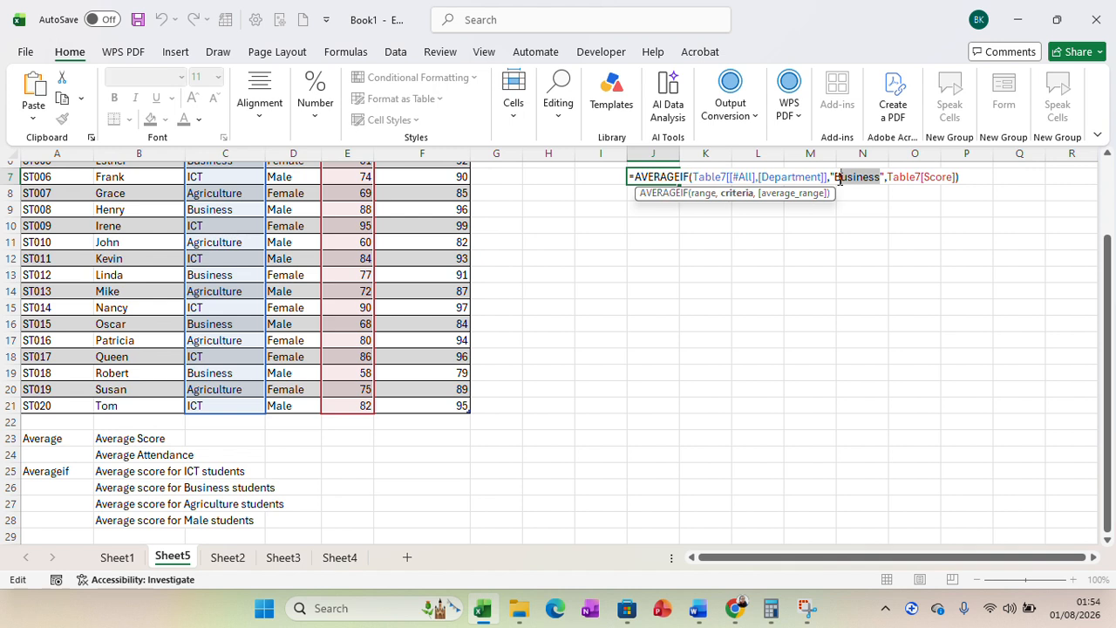
{"action": "key", "text": "BackSpace"}
{"action": "key", "text": "BackSpace"}
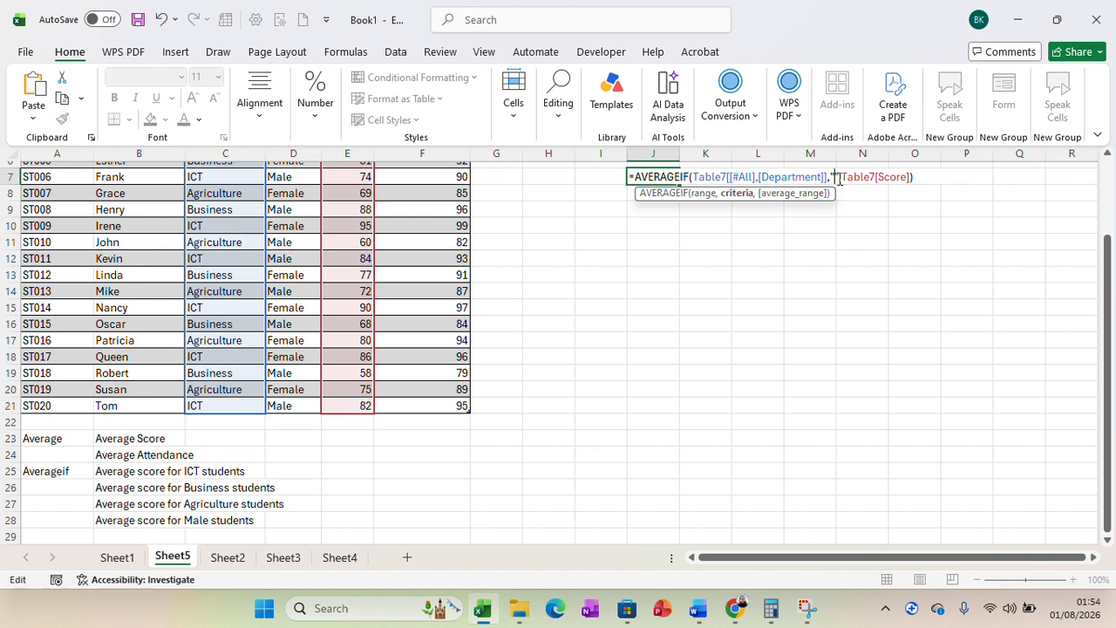
{"action": "type", "text": "Agri"}
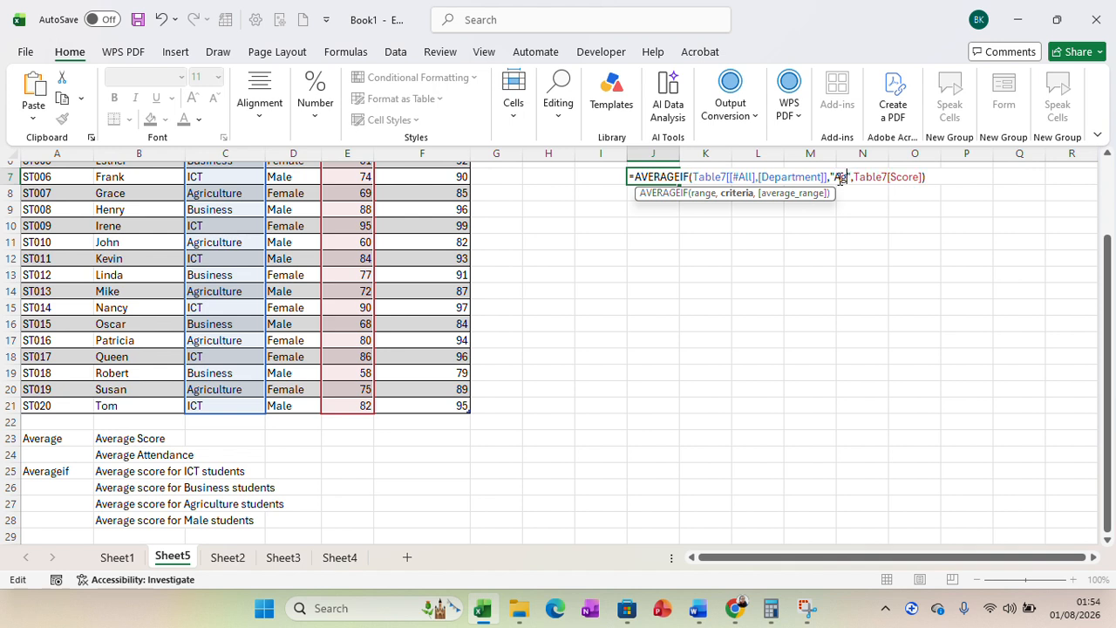
{"action": "type", "text": "cultur"}
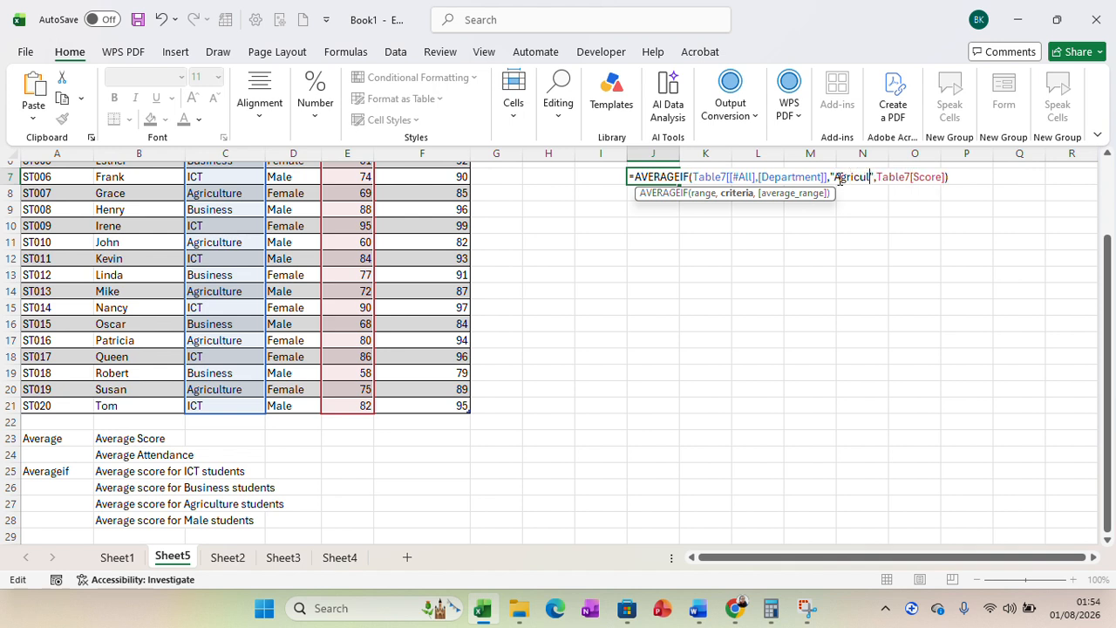
{"action": "type", "text": "e"}
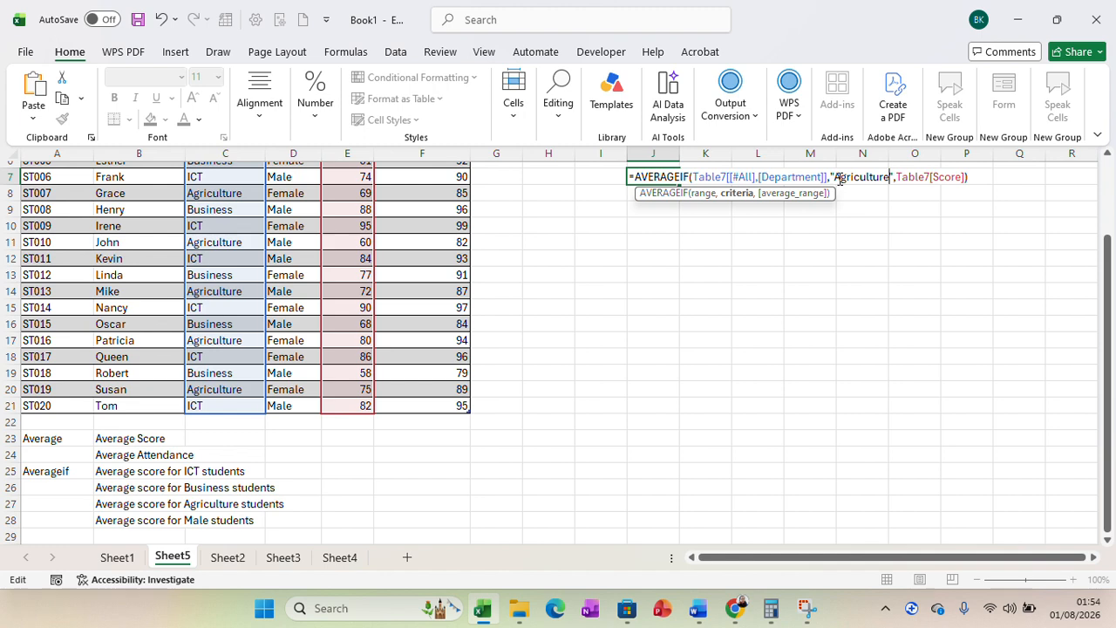
{"action": "key", "text": "Return"}
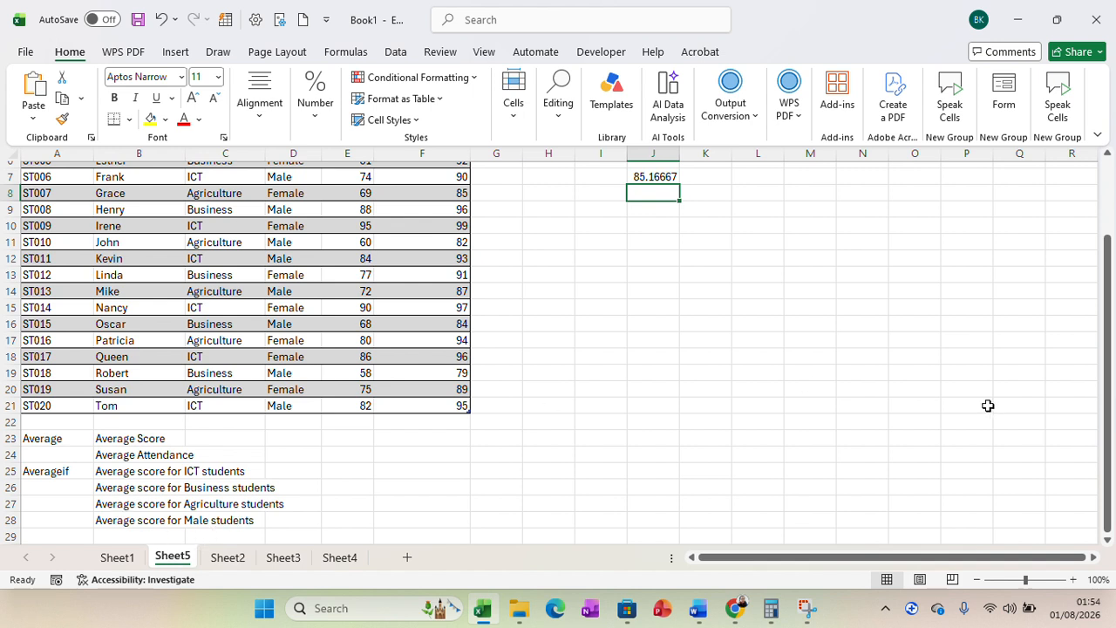
Step: Calculate the male students' average score in cell J11 using AVERAGEIF with the Gender column's data cells, criterion "Male" and the Score column's data cells
{"action": "left_click_drag", "start_coordinate": [1110, 368], "coordinate": [1113, 272]}
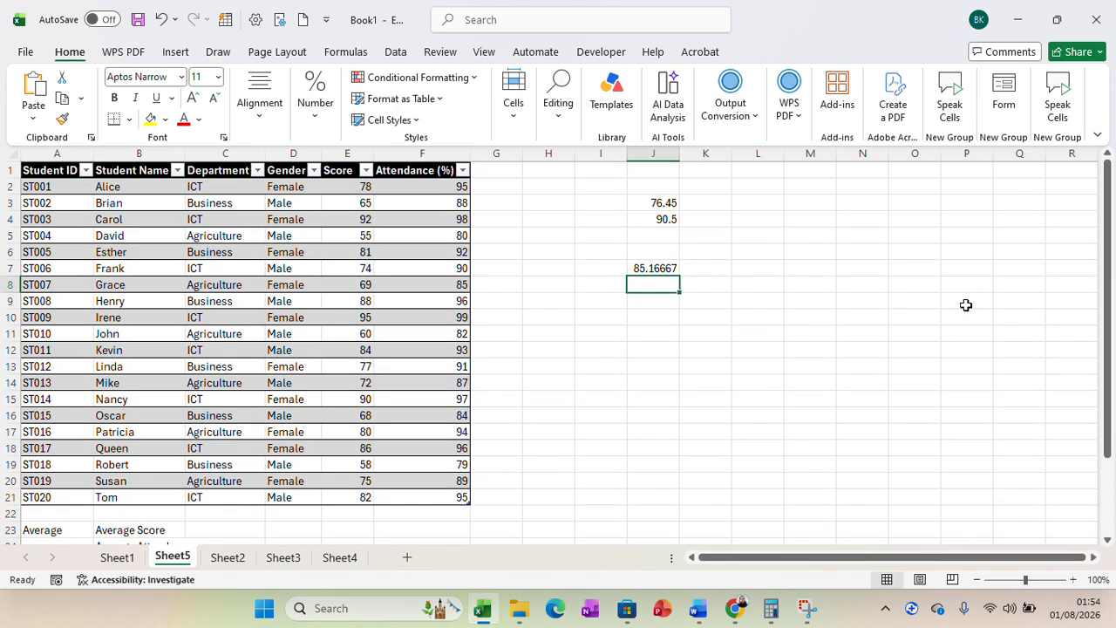
{"action": "left_click", "coordinate": [653, 317]}
{"action": "left_click", "coordinate": [652, 336]}
{"action": "type", "text": "=ave"}
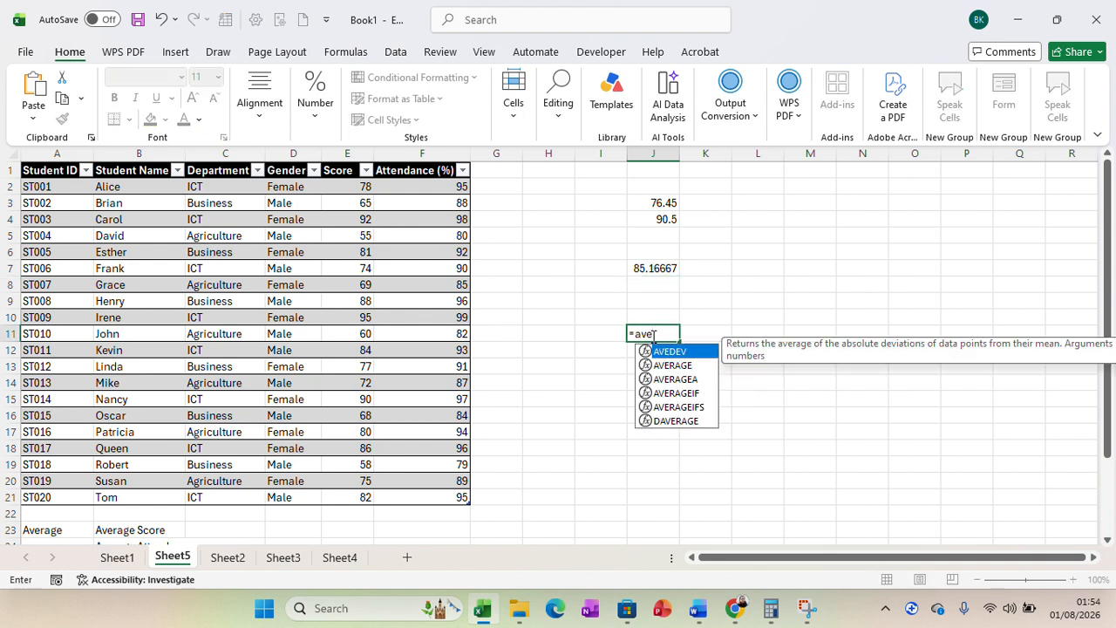
{"action": "double_click", "coordinate": [681, 393]}
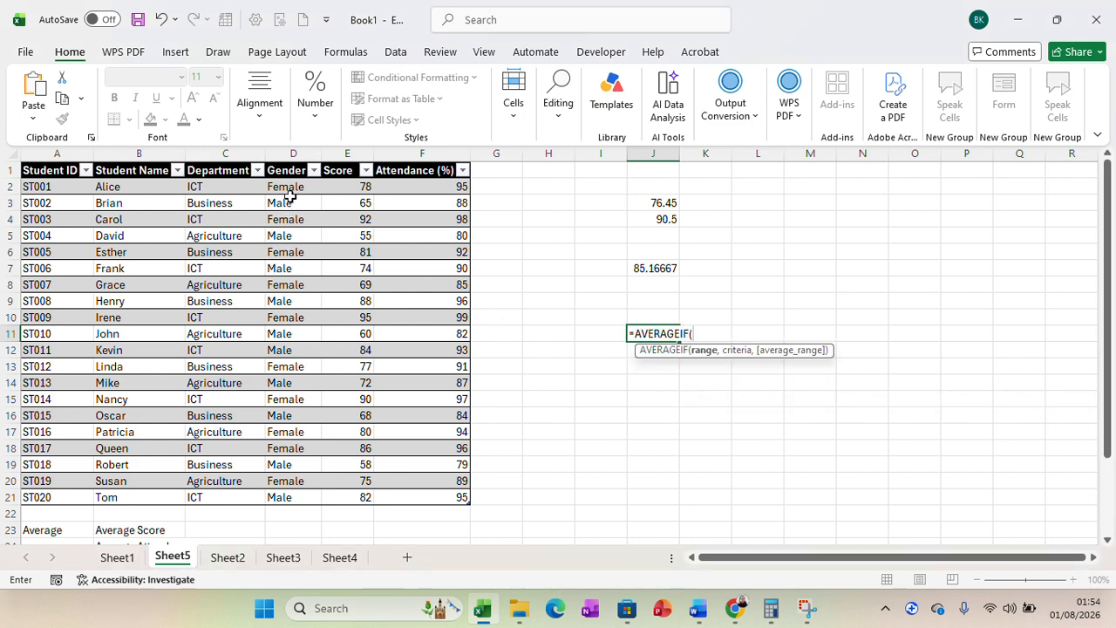
{"action": "left_click_drag", "start_coordinate": [294, 187], "coordinate": [300, 491]}
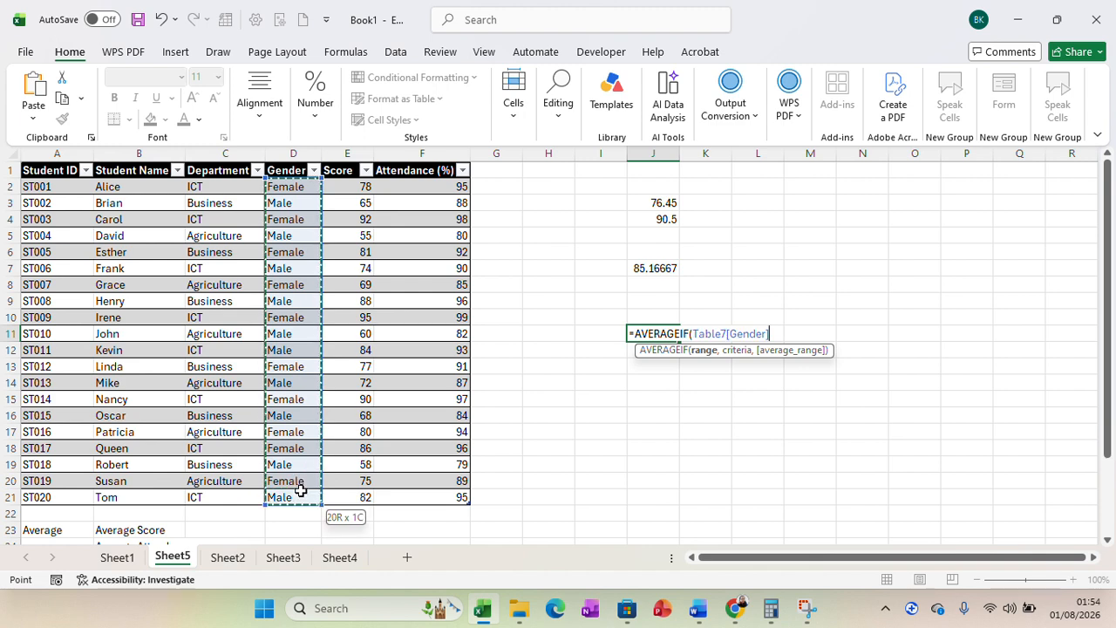
{"action": "type", "text": ","}
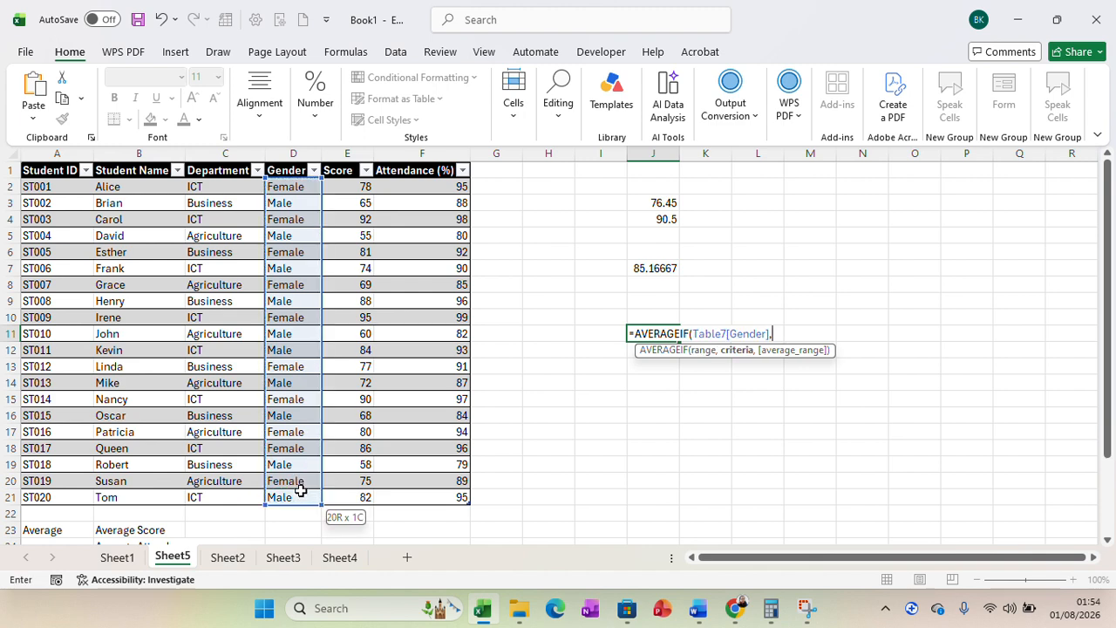
{"action": "type", "text": "\"Male\","}
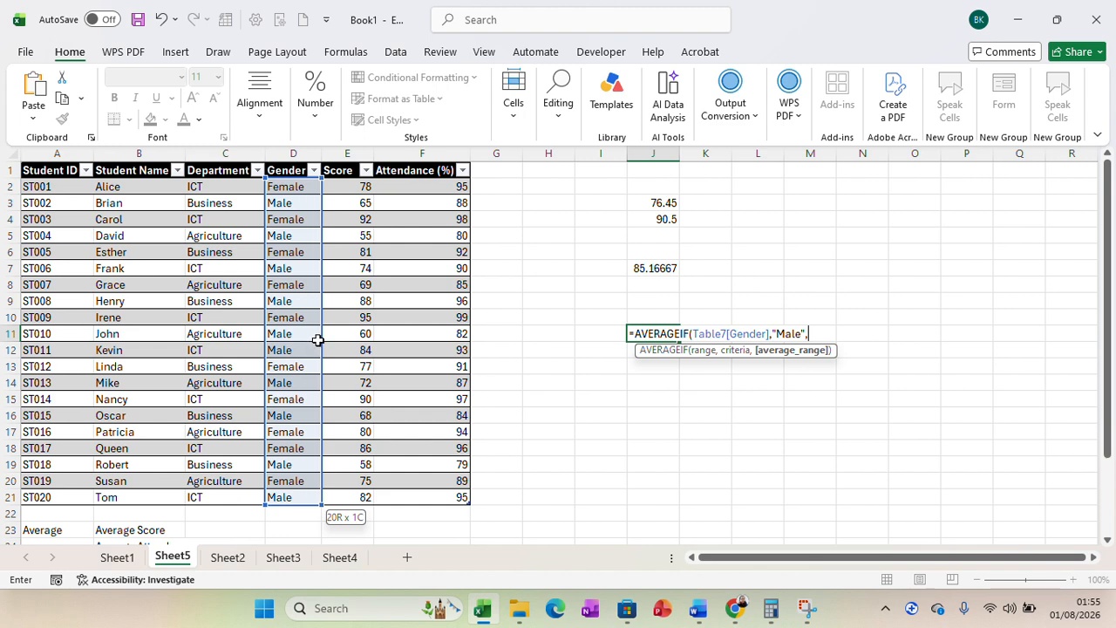
{"action": "left_click_drag", "start_coordinate": [357, 185], "coordinate": [366, 497]}
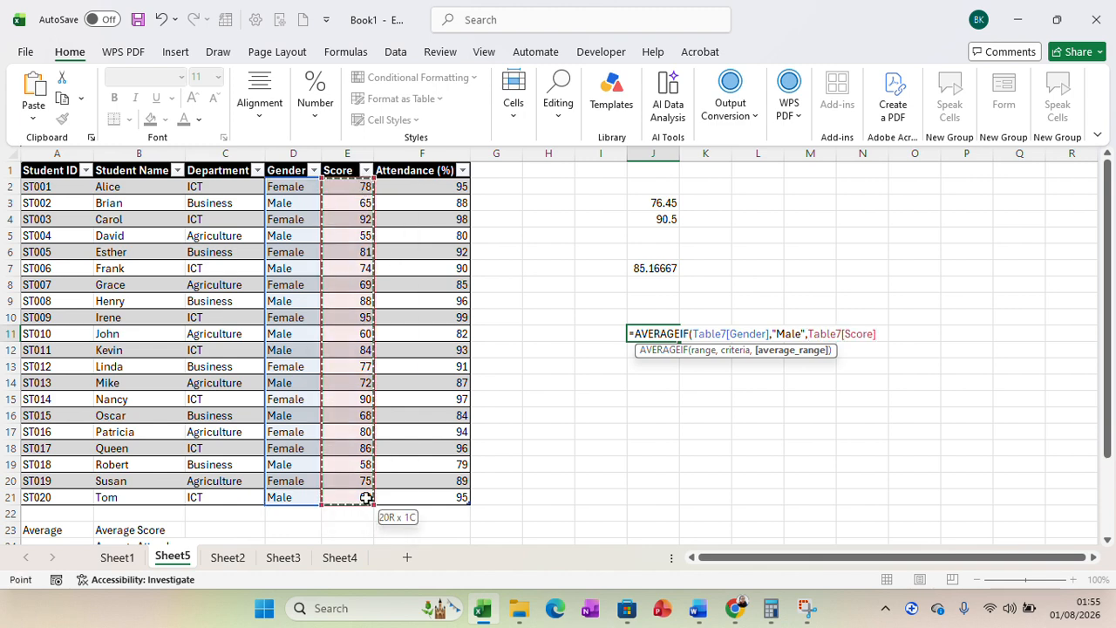
{"action": "key", "text": "Return"}
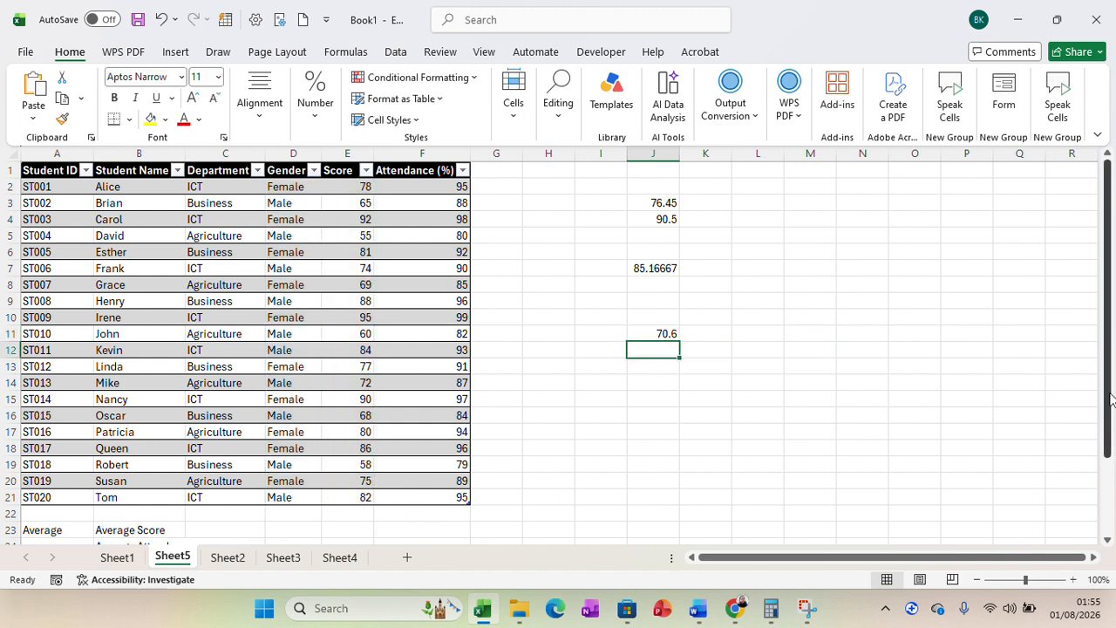
Step: Change the criterion of the AVERAGEIF formula in cell J11 to "Female"
{"action": "left_click_drag", "start_coordinate": [1110, 399], "coordinate": [1113, 488]}
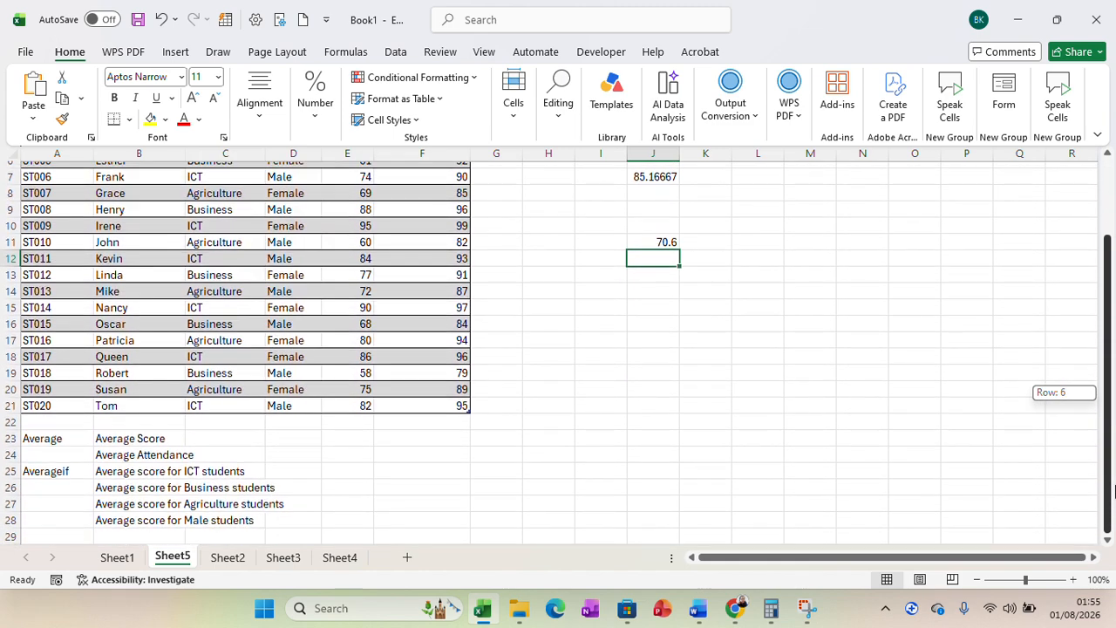
{"action": "left_click", "coordinate": [645, 331]}
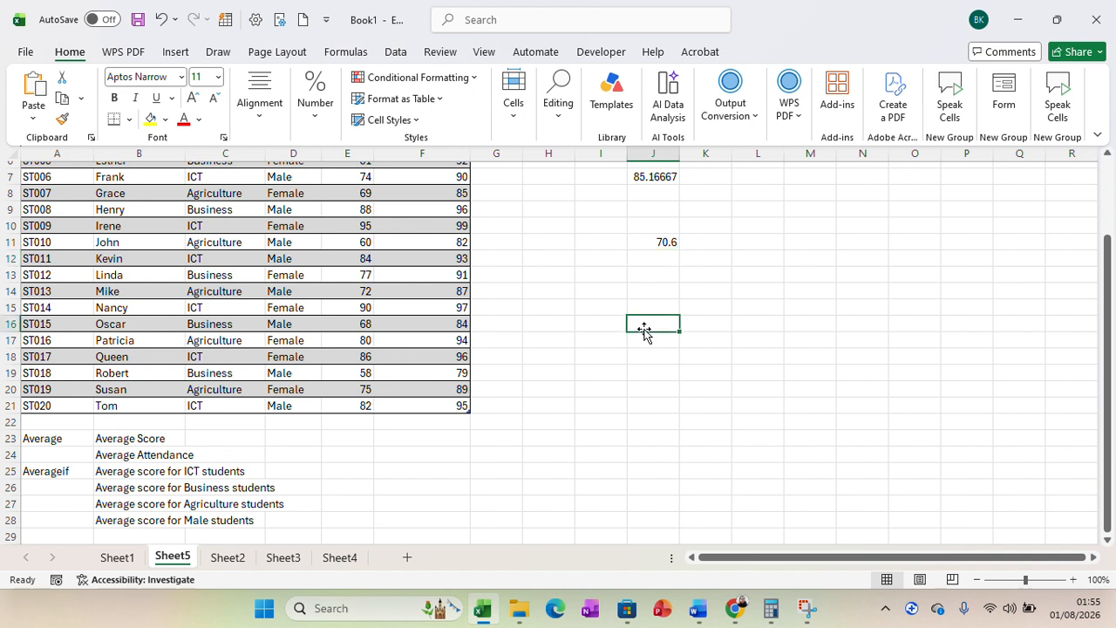
{"action": "double_click", "coordinate": [667, 242]}
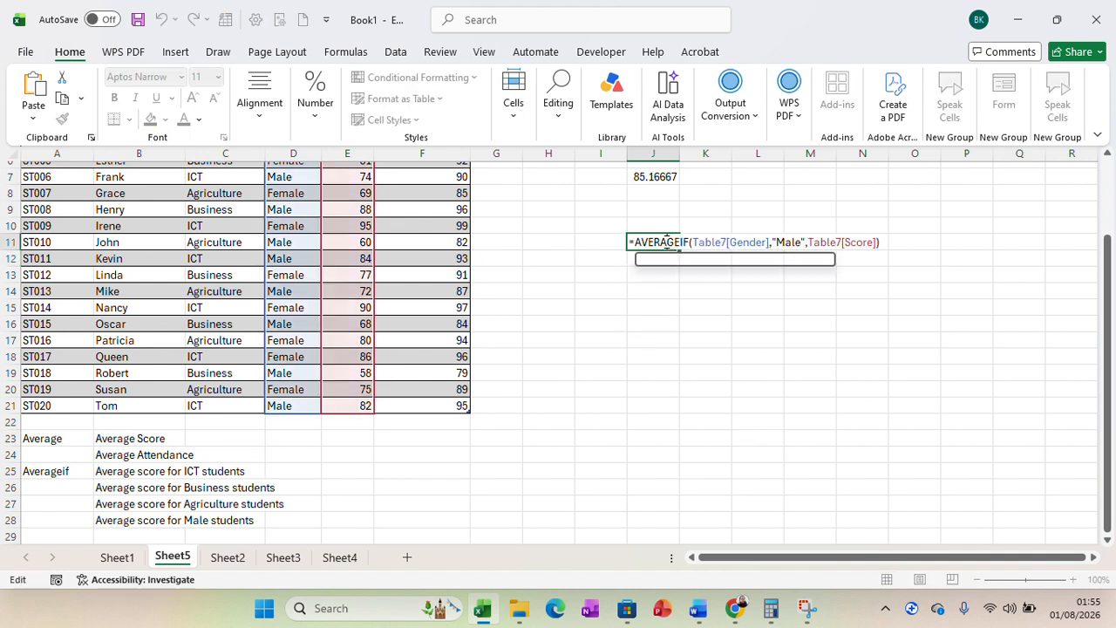
{"action": "left_click_drag", "start_coordinate": [802, 241], "coordinate": [775, 242]}
{"action": "type", "text": "F"}
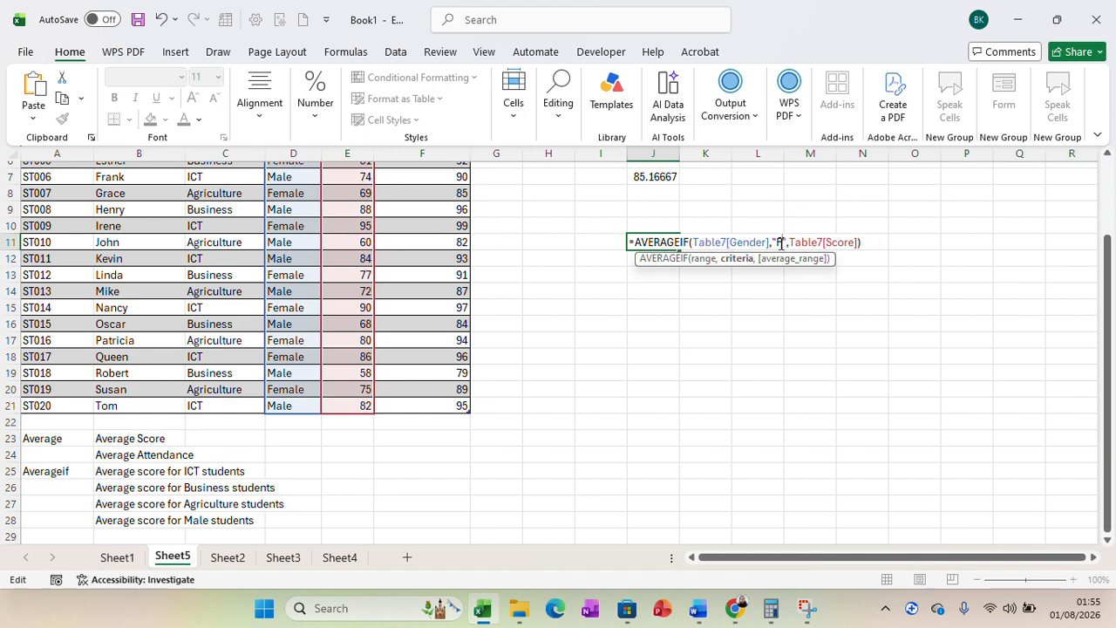
{"action": "type", "text": "emale"}
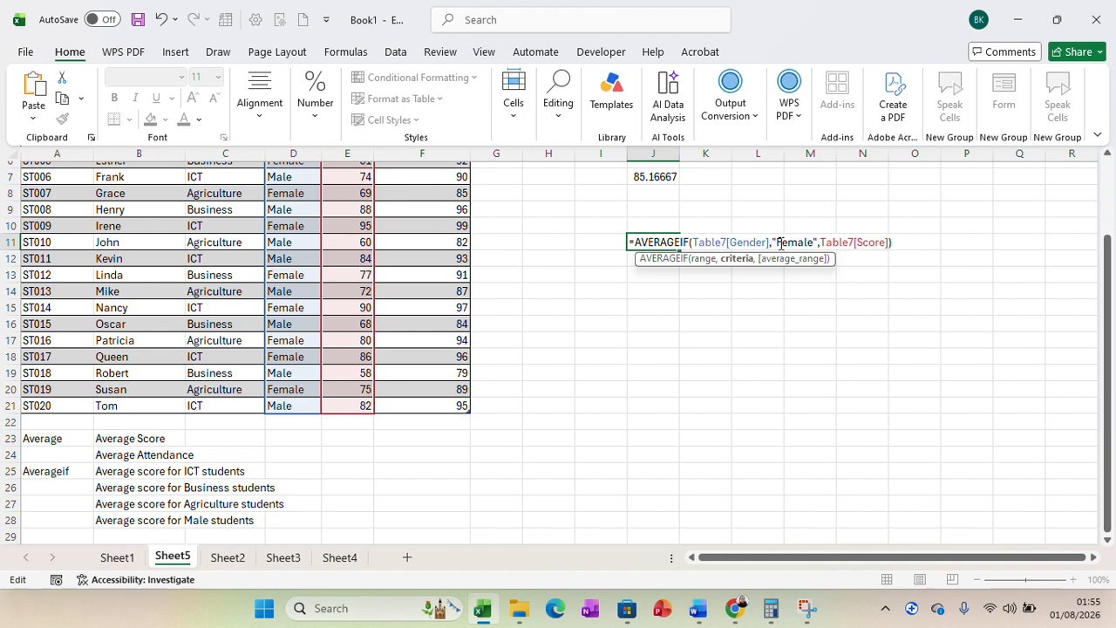
{"action": "key", "text": "Return"}
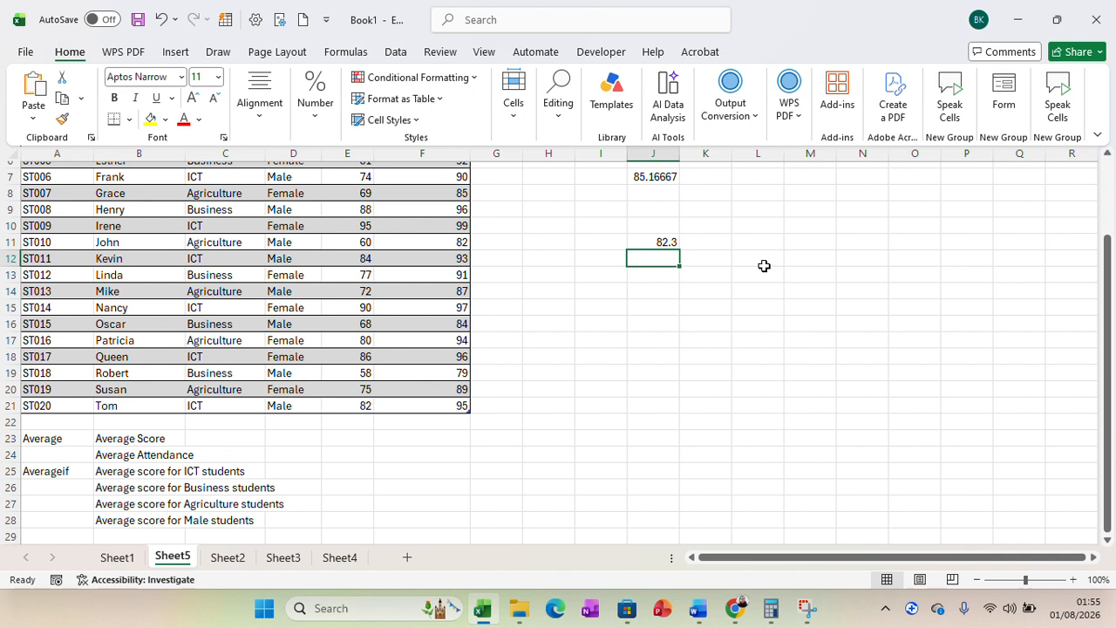
{"action": "left_click_drag", "start_coordinate": [1110, 348], "coordinate": [1112, 253]}
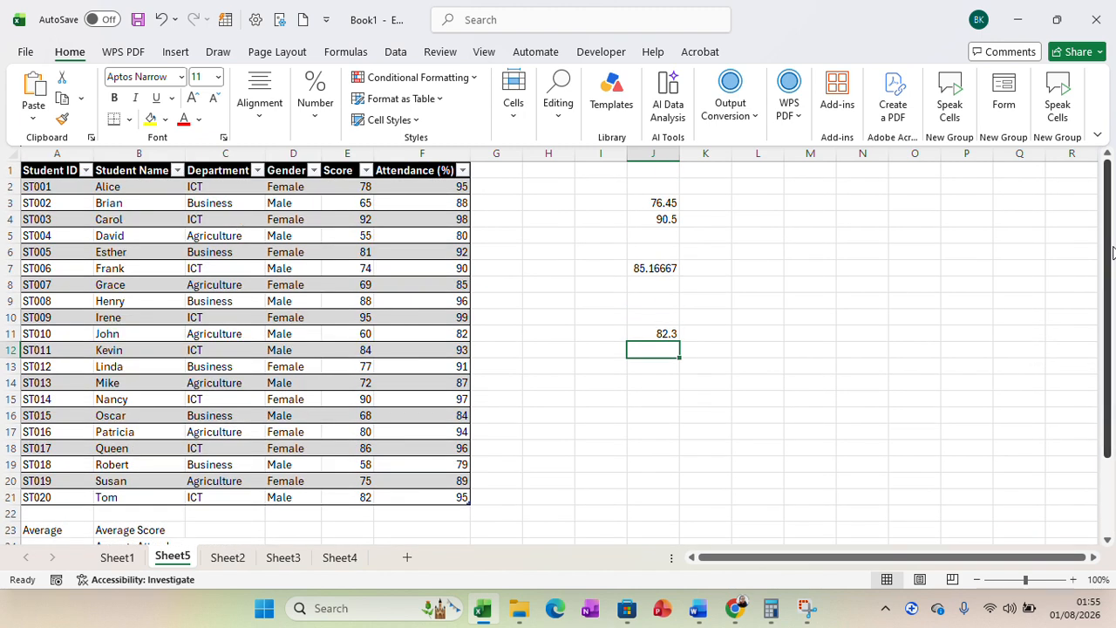